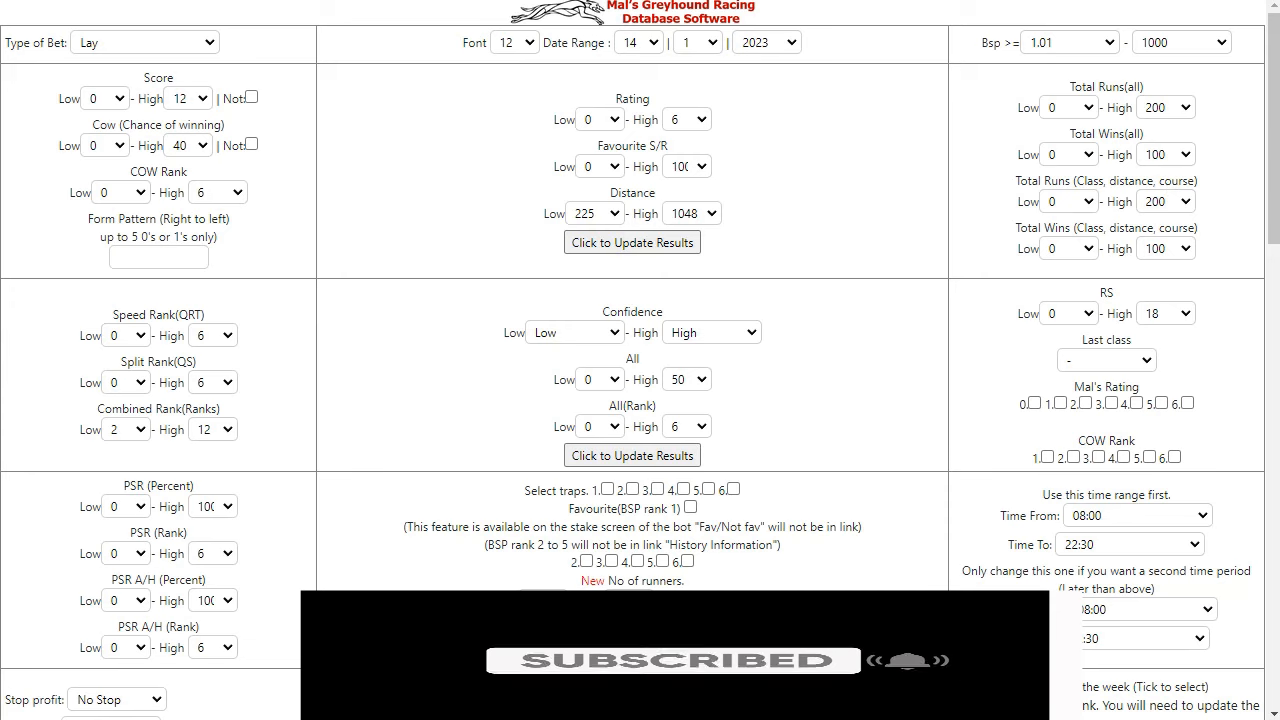
Step: Filter the Lay results to Speed Rank(QRT) low 1 and high 1, update them, and review the totals and daily graph
scroll(655, 505, down, 4)
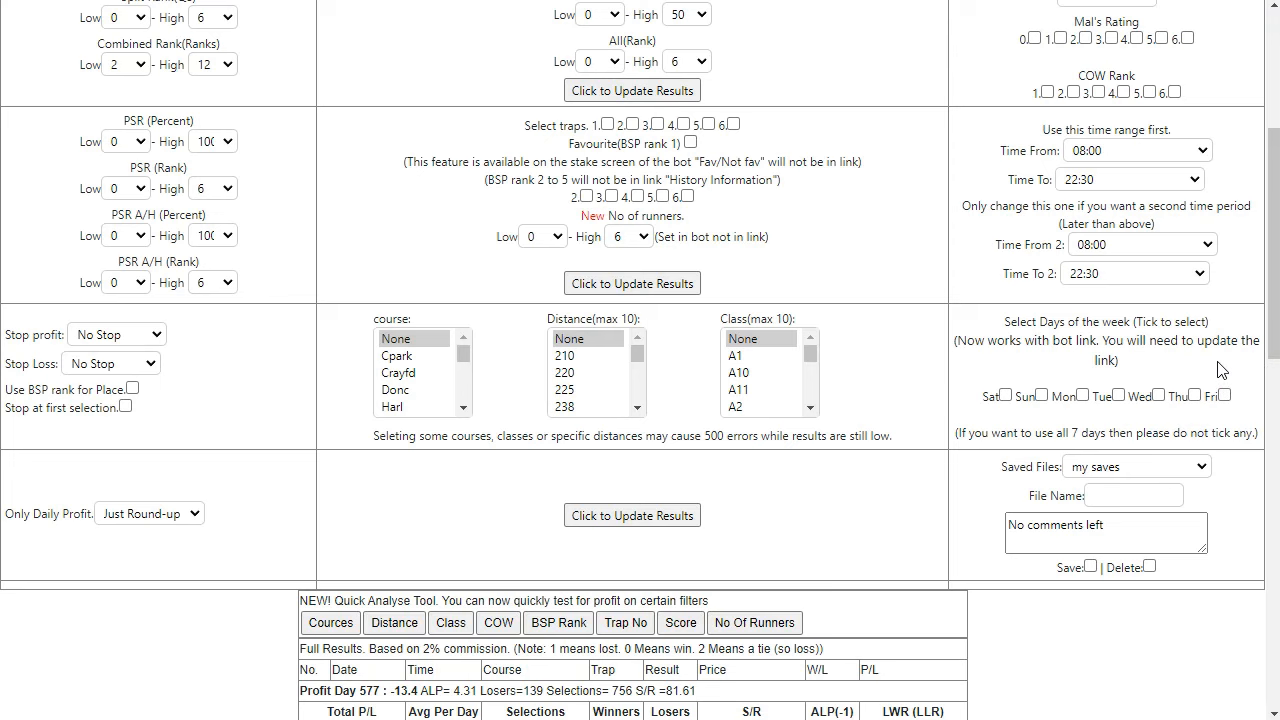
drag(1274, 336, 1273, 241)
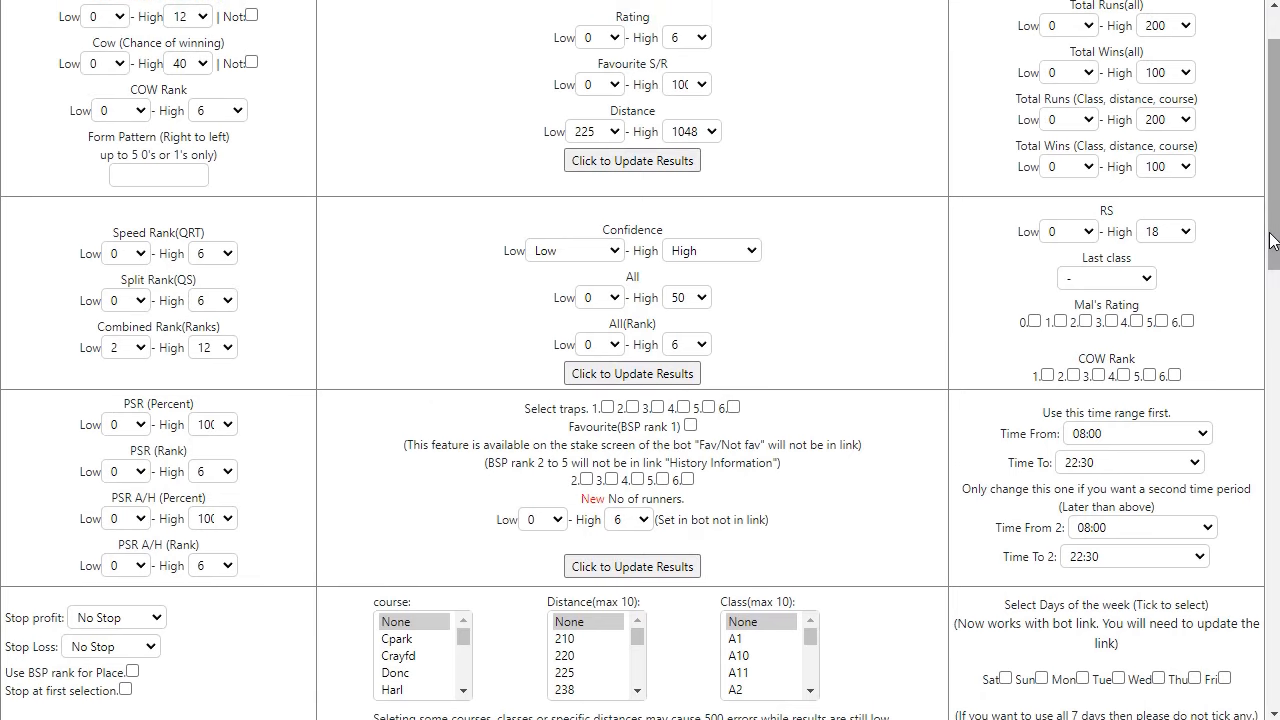
click(205, 256)
click(202, 285)
click(147, 262)
click(145, 298)
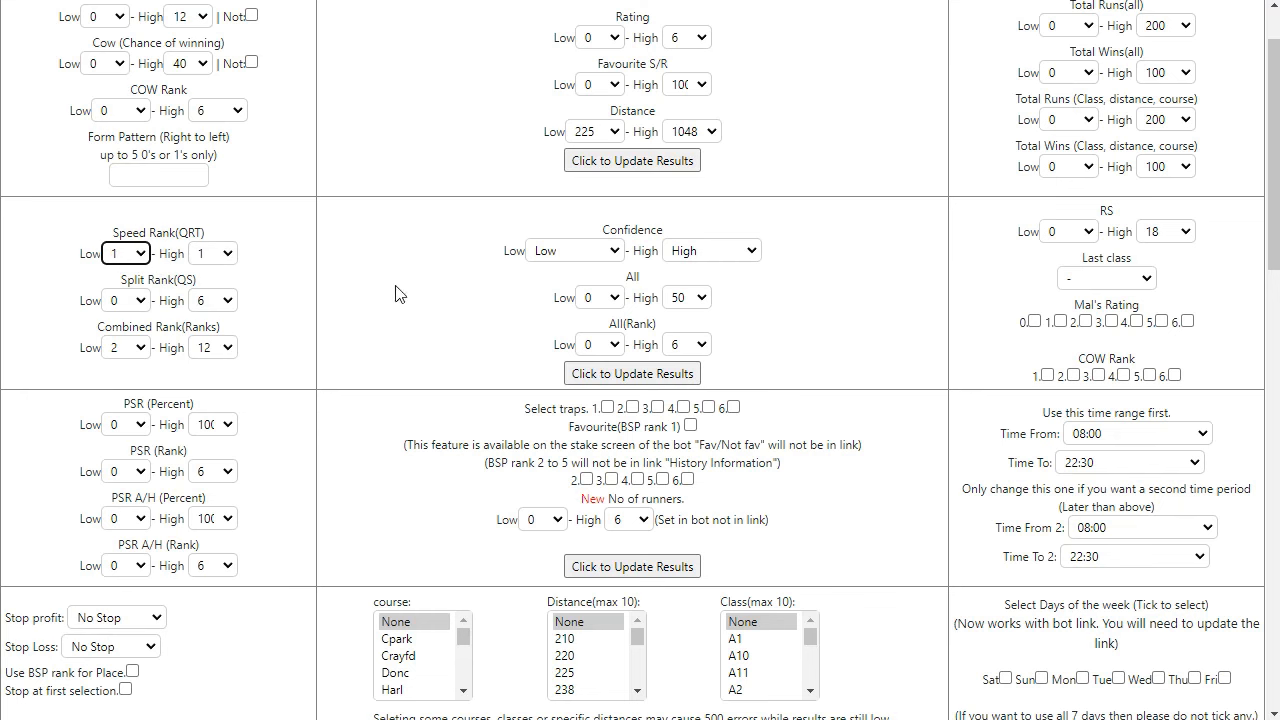
click(648, 166)
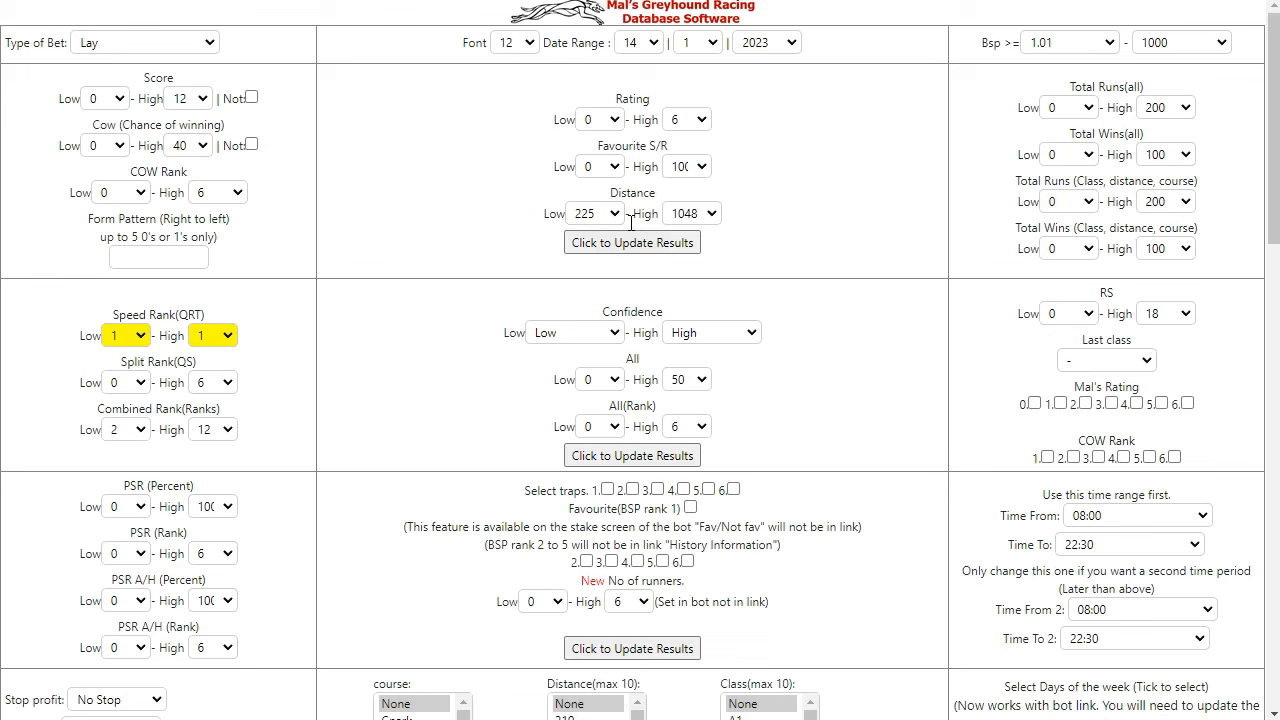
scroll(631, 222, down, 1)
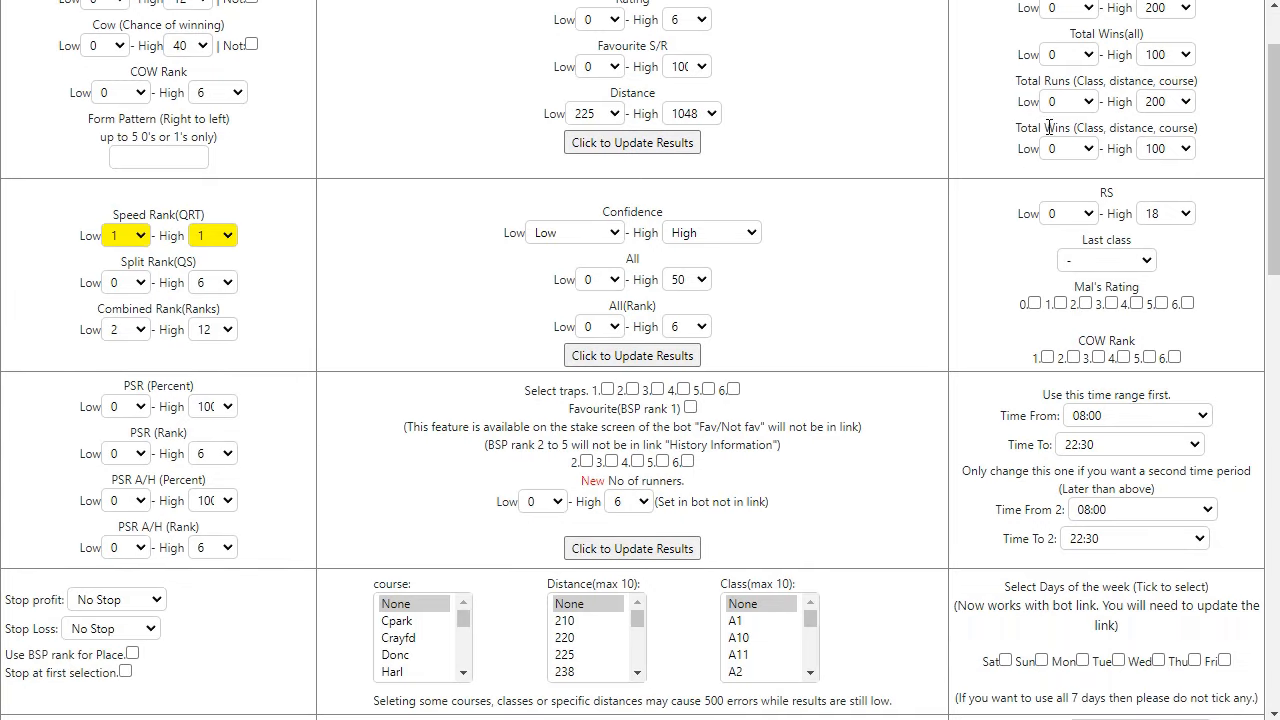
scroll(508, 315, down, 4)
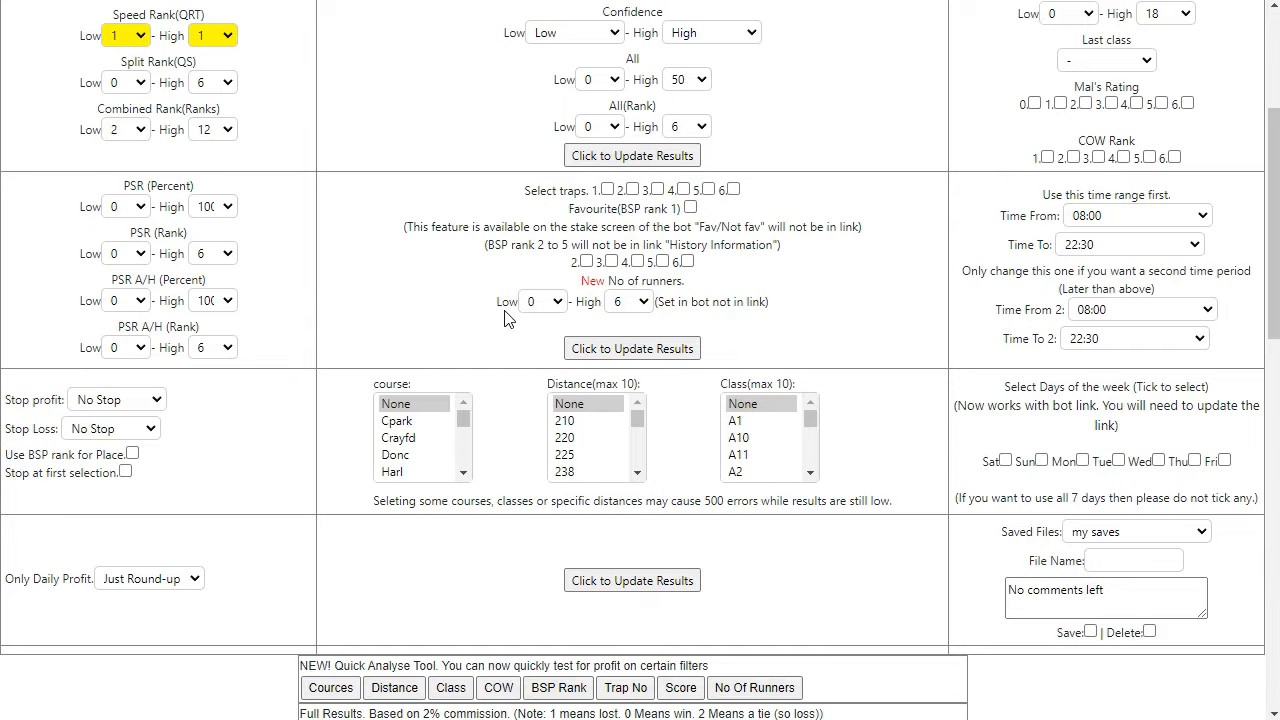
scroll(508, 311, down, 1)
scroll(510, 310, down, 1)
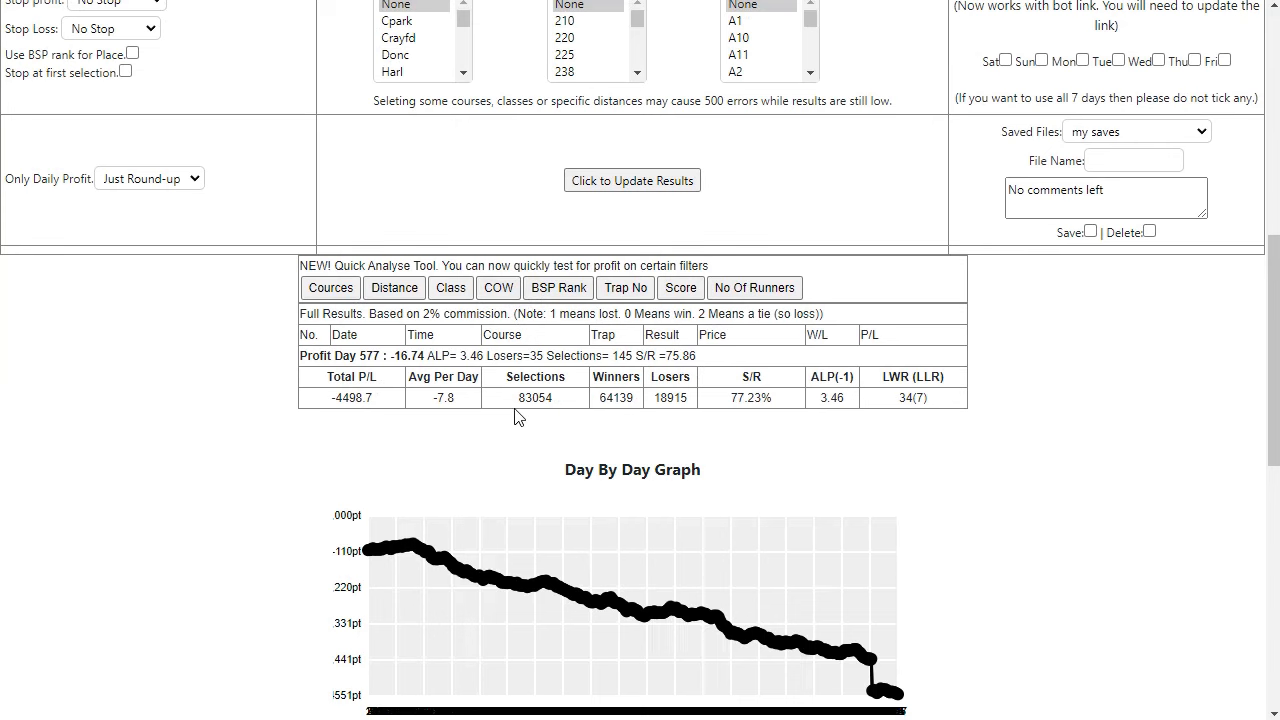
Step: Change the type of bet to Back and update the results
drag(1266, 428, 1272, 142)
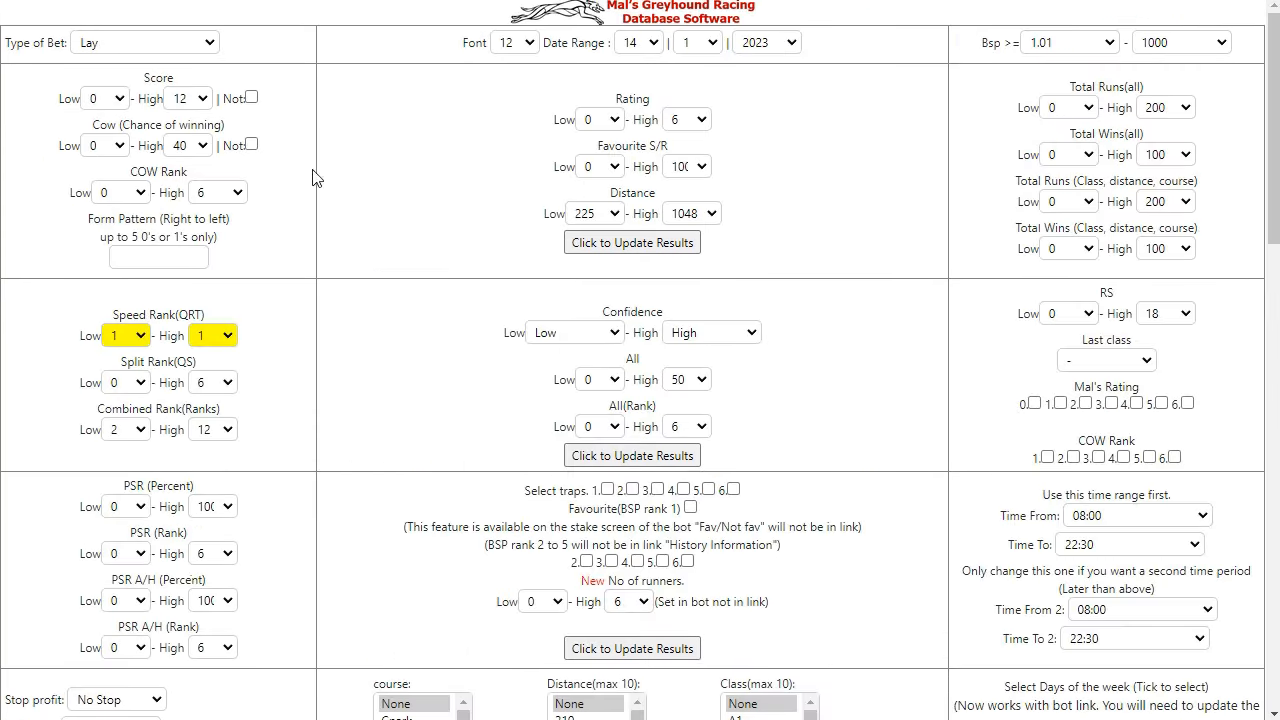
click(160, 50)
click(130, 94)
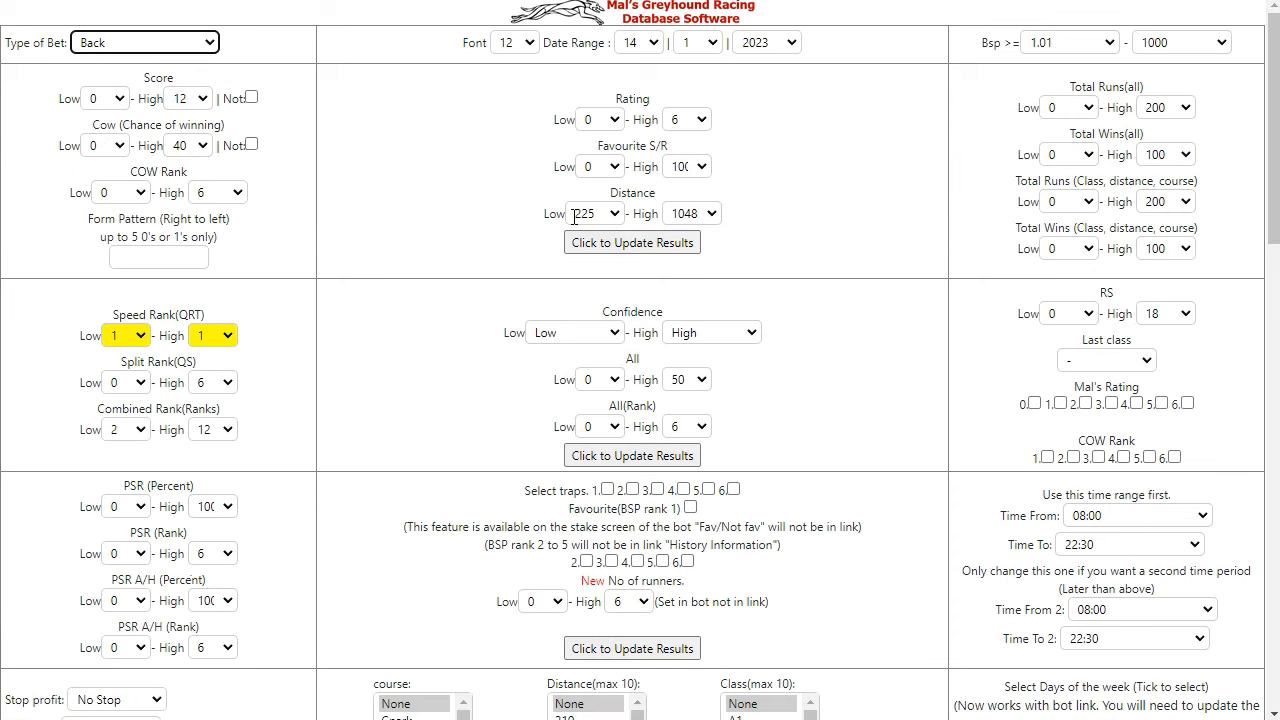
click(626, 250)
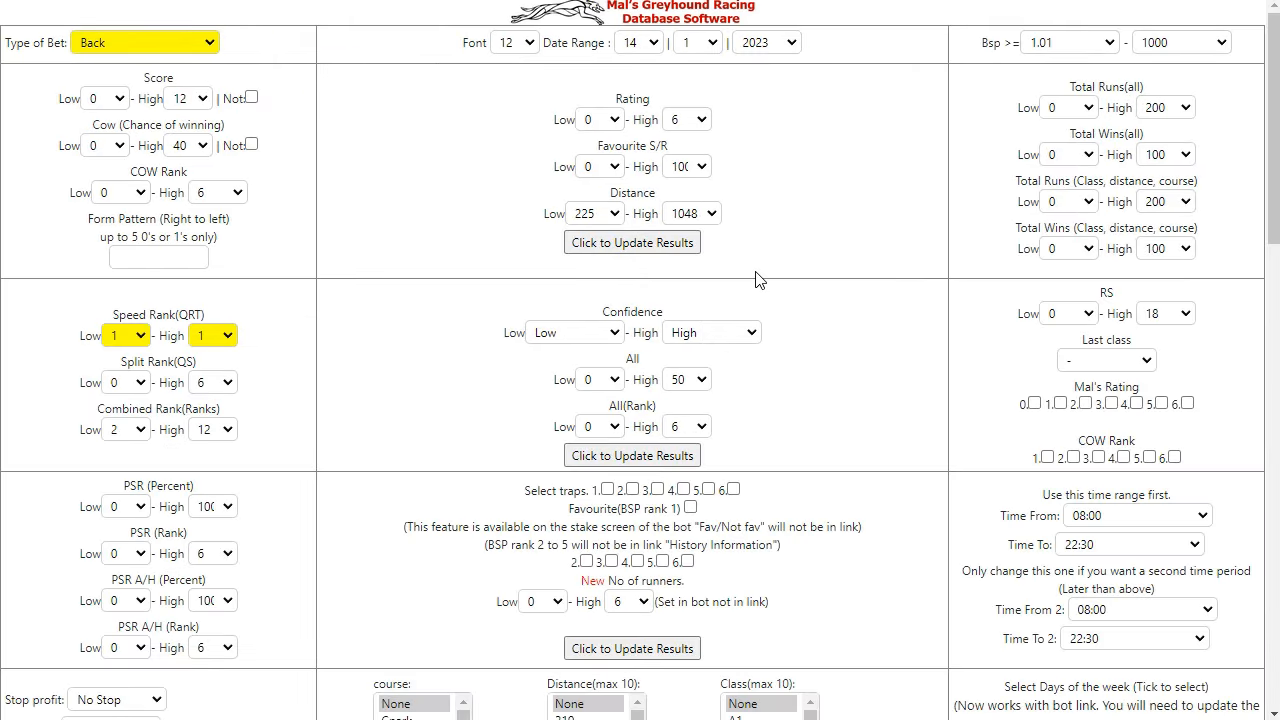
Step: Run the quick analysis by trap number, examine the profit of each trap, particularly trap 4, and close the breakdown
scroll(757, 280, down, 4)
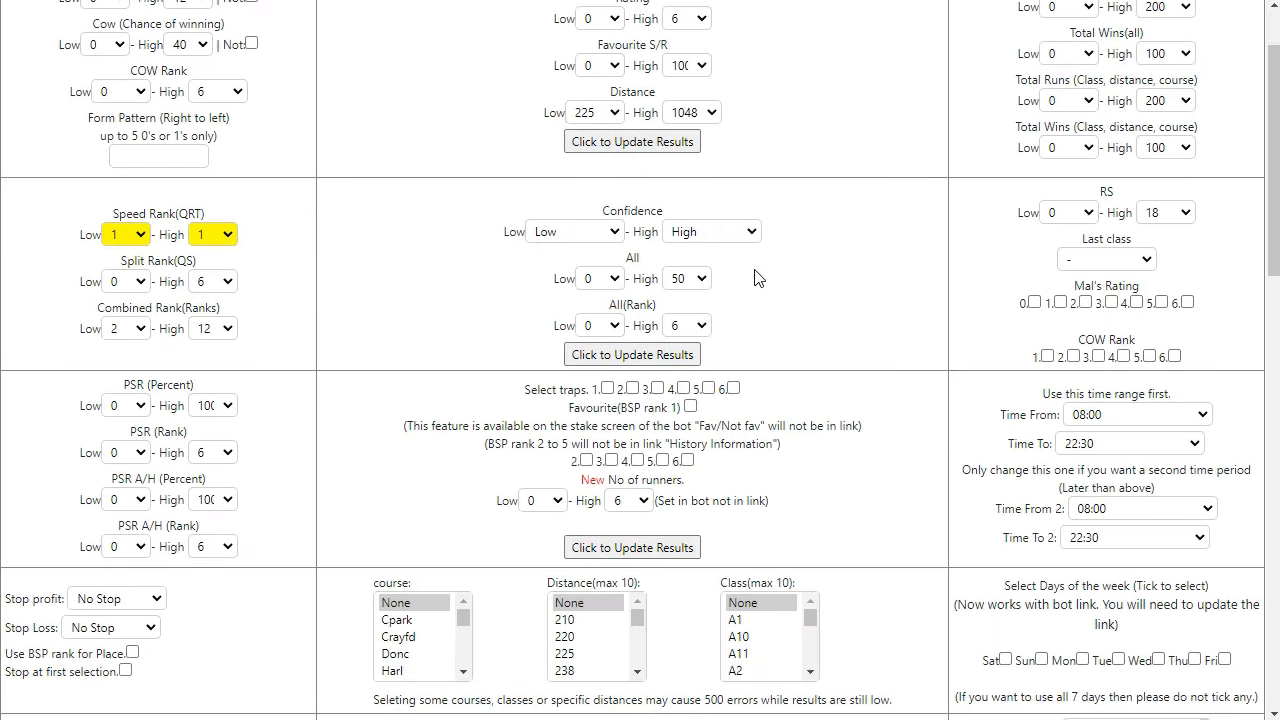
scroll(752, 268, up, 1)
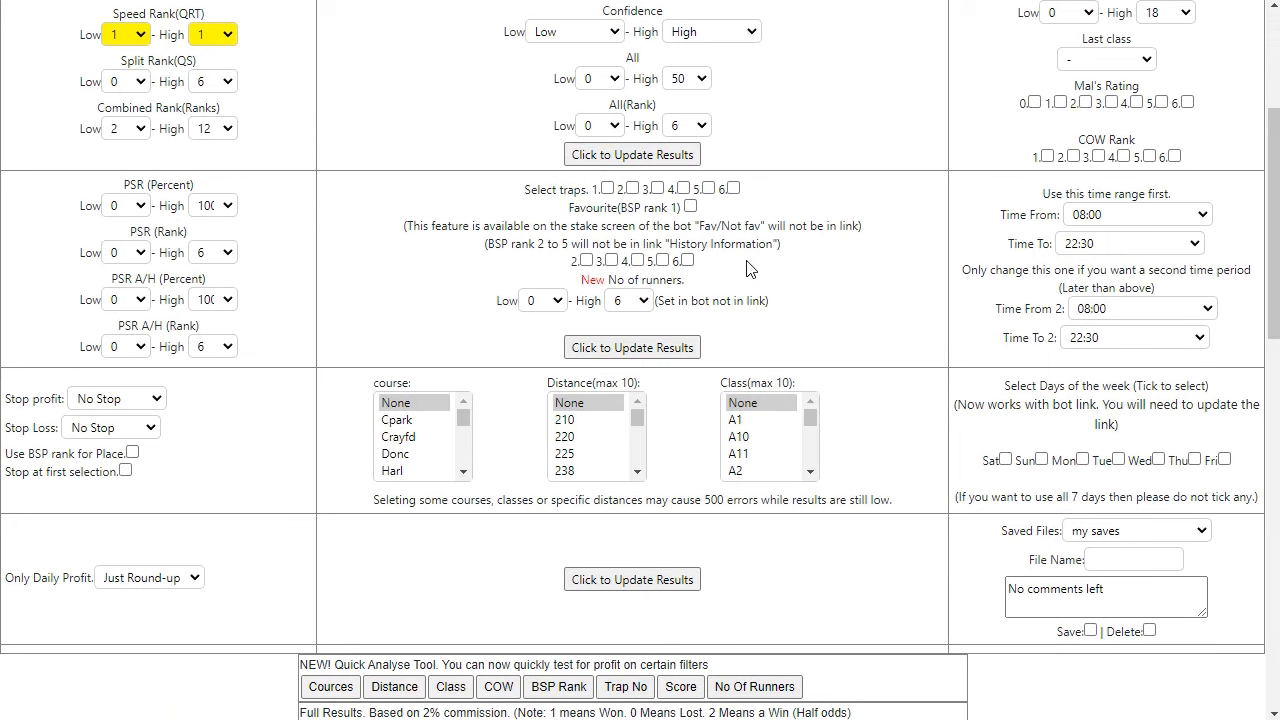
scroll(752, 268, down, 1)
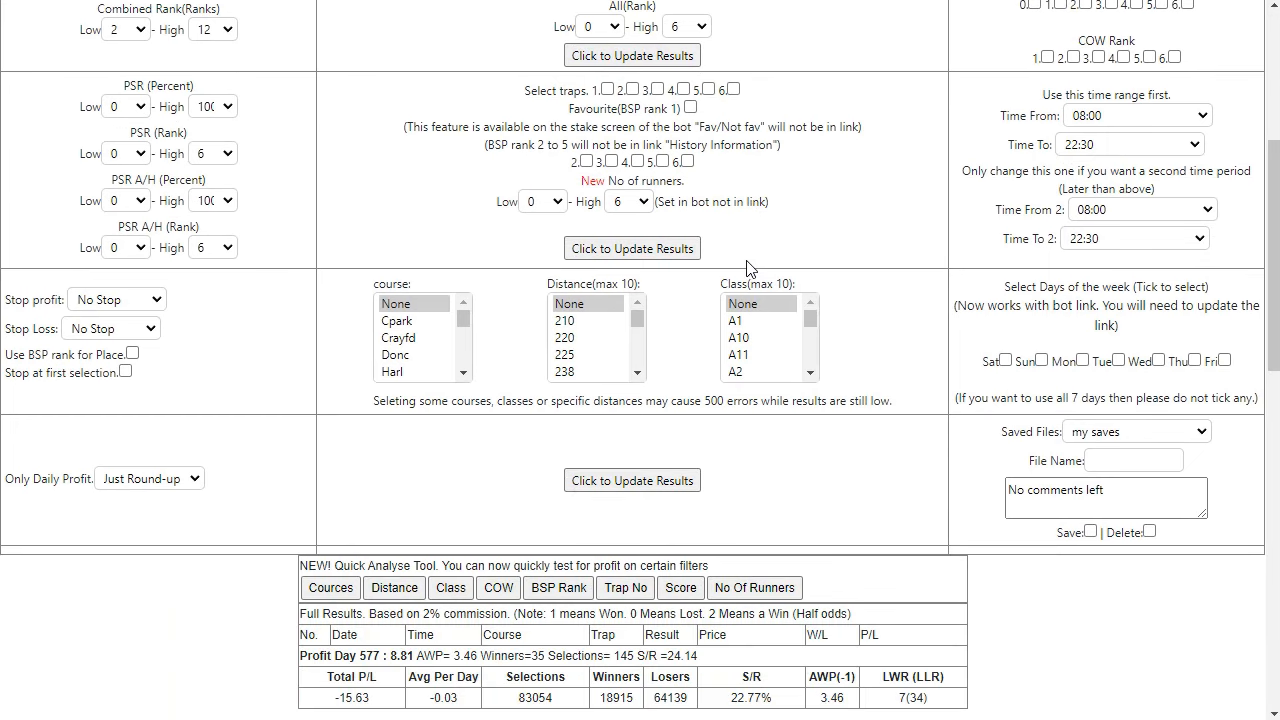
click(635, 592)
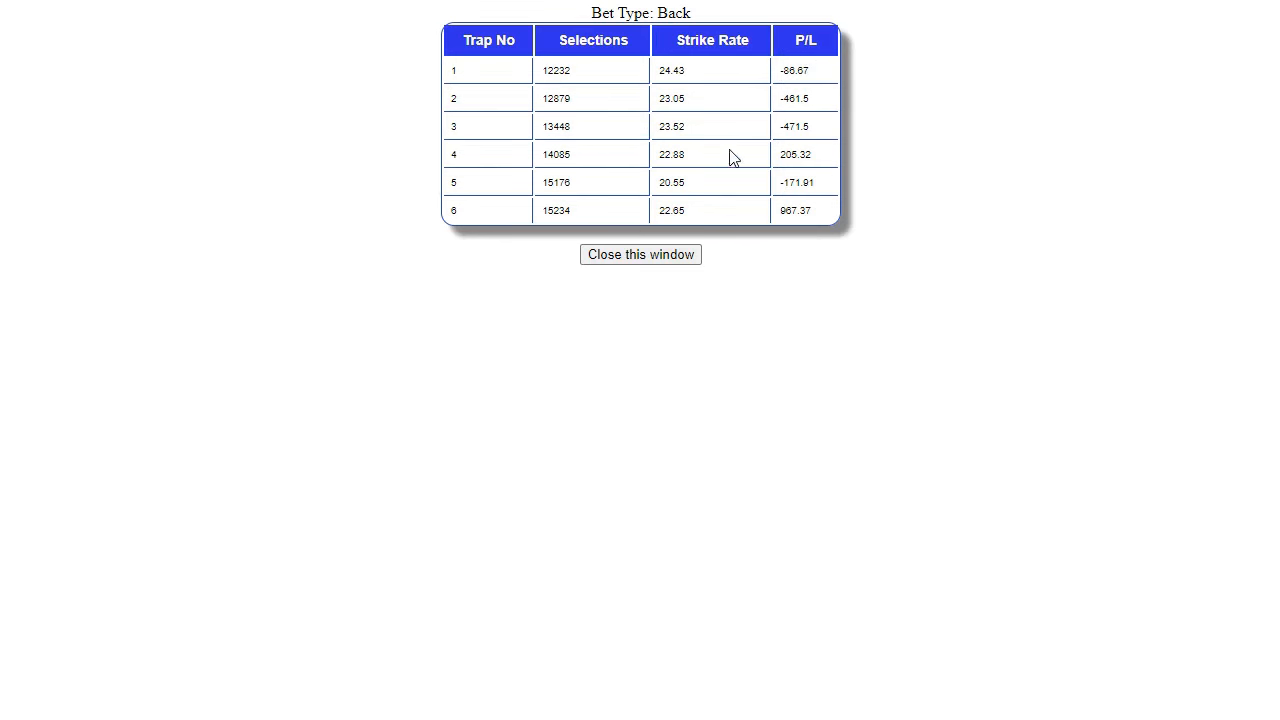
drag(812, 153, 457, 174)
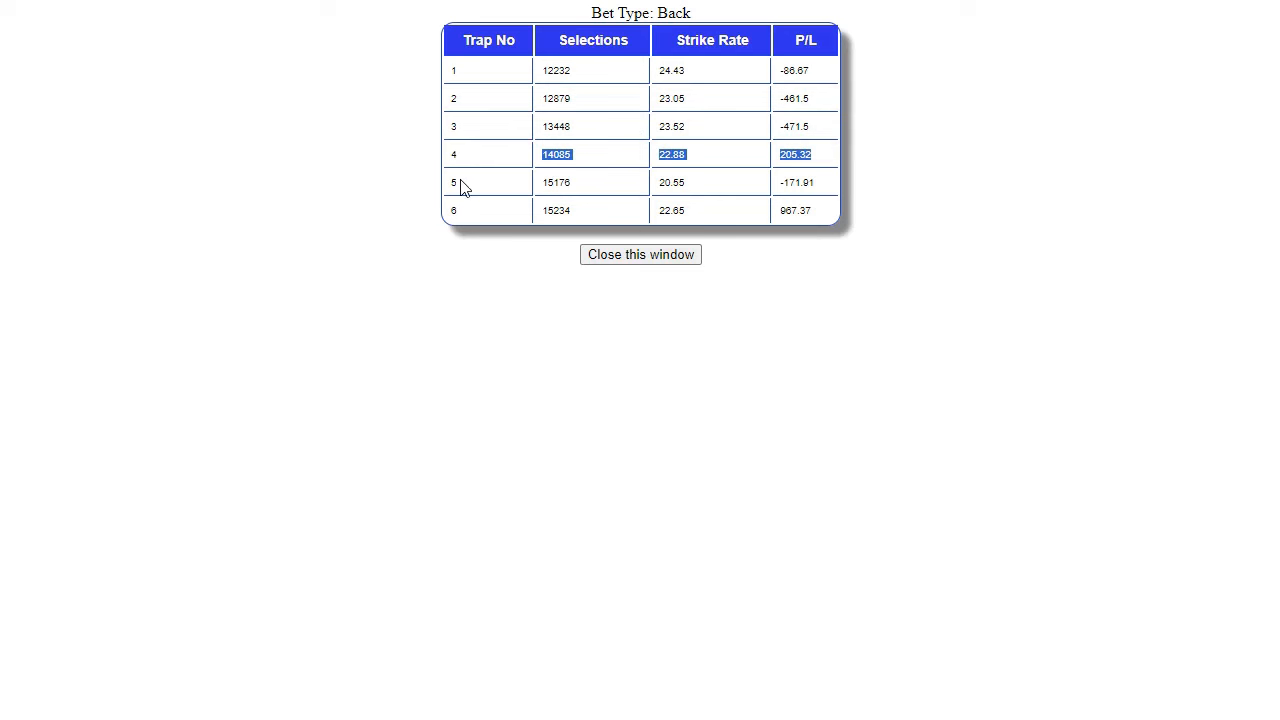
click(458, 228)
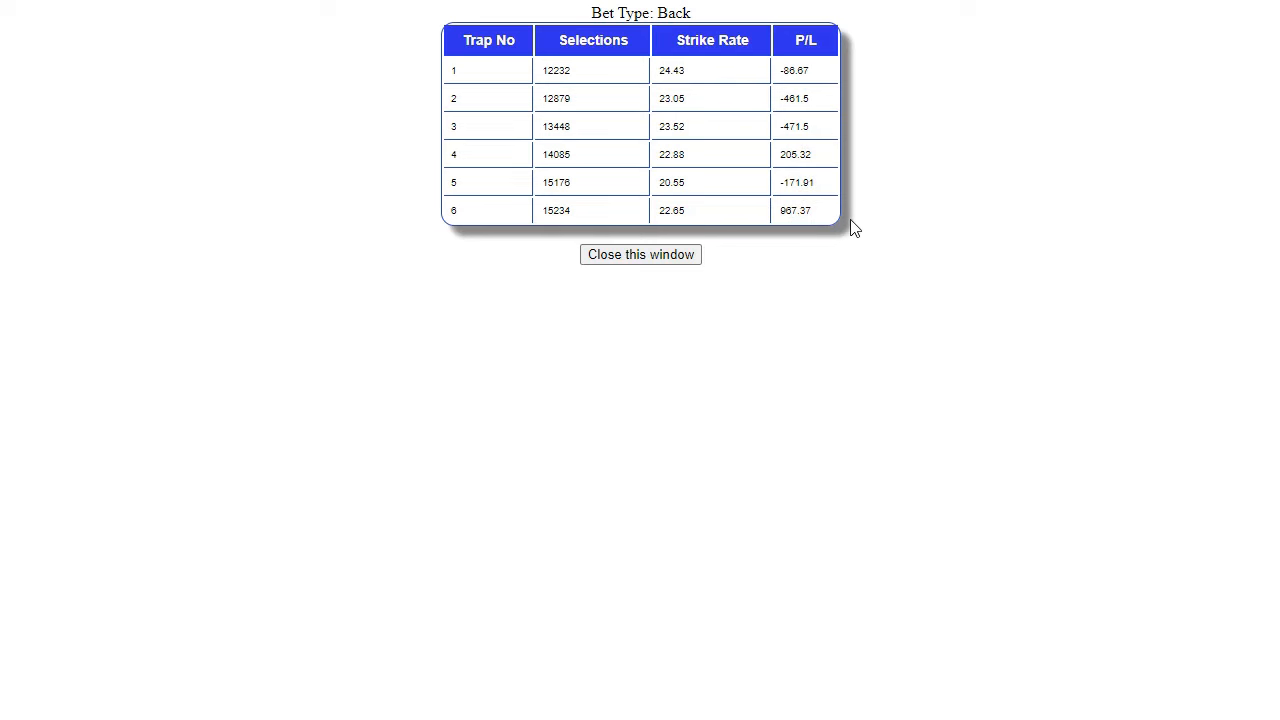
drag(836, 153, 449, 151)
drag(800, 150, 443, 157)
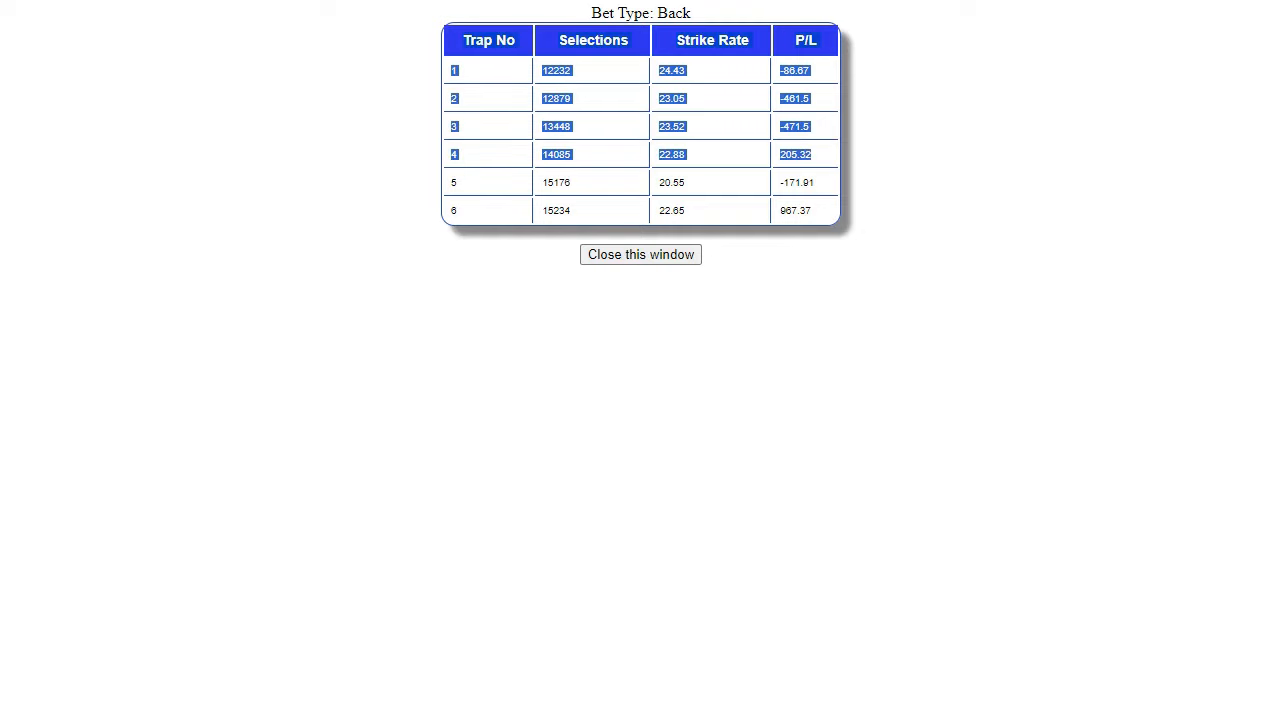
click(672, 256)
Step: Restrict the selections to trap 4, update the results, and review the totals and day-by-day graph
scroll(690, 332, down, 1)
scroll(690, 332, up, 2)
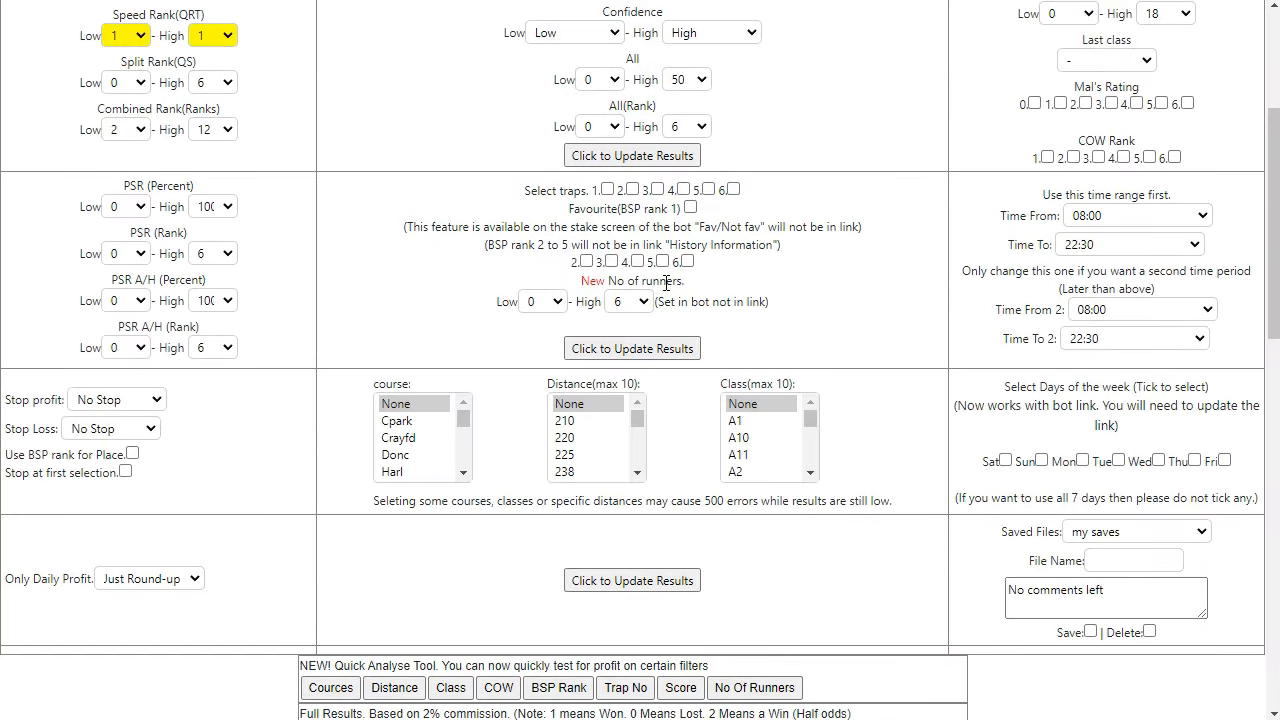
click(683, 189)
scroll(816, 224, up, 3)
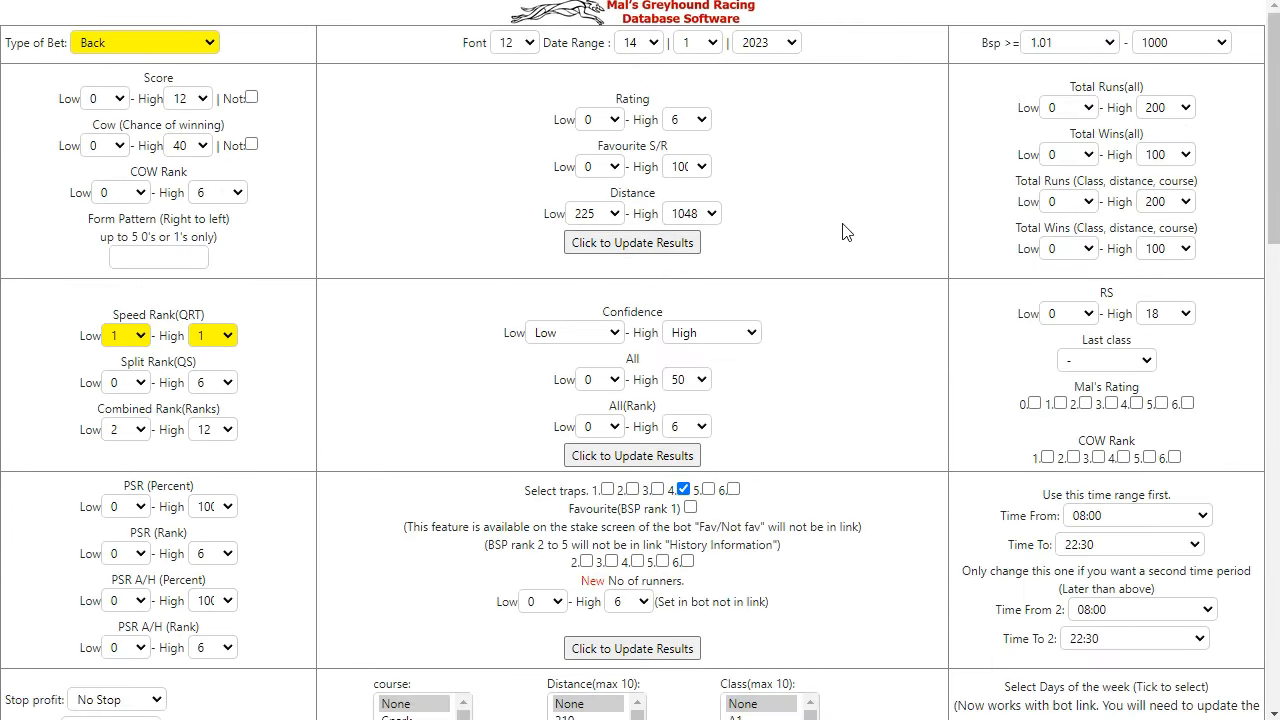
scroll(842, 230, down, 6)
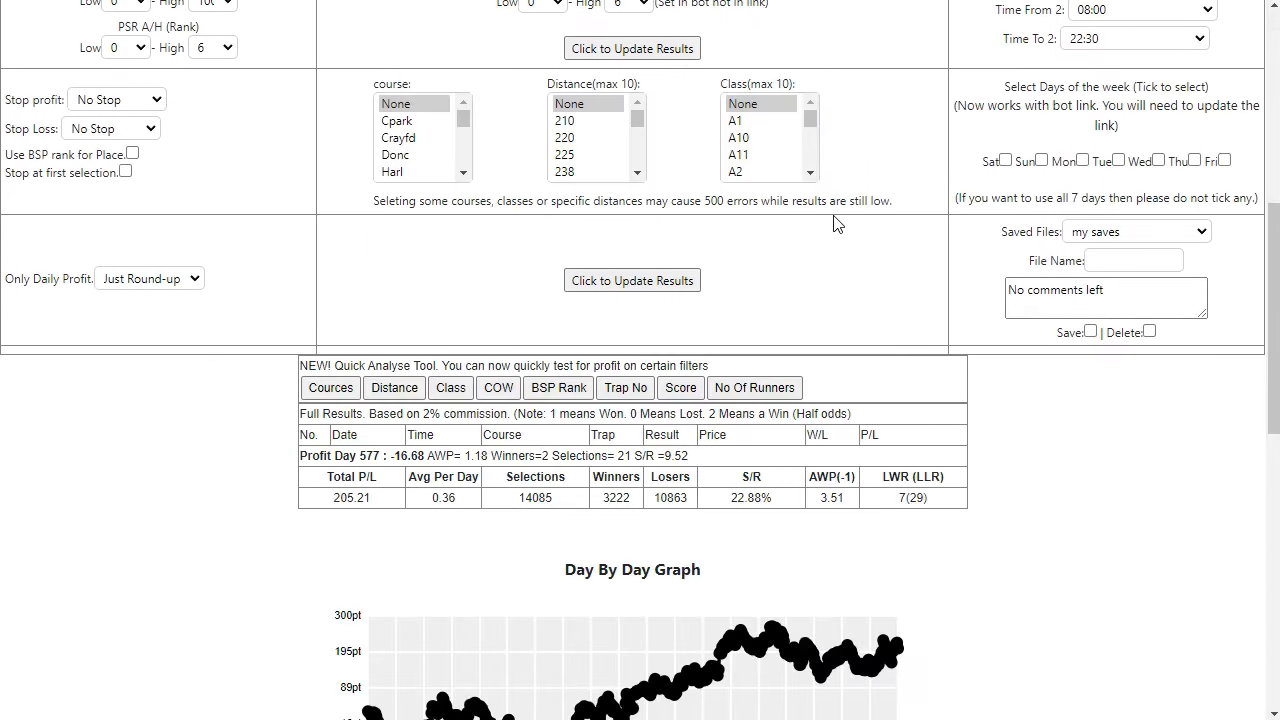
scroll(838, 224, down, 1)
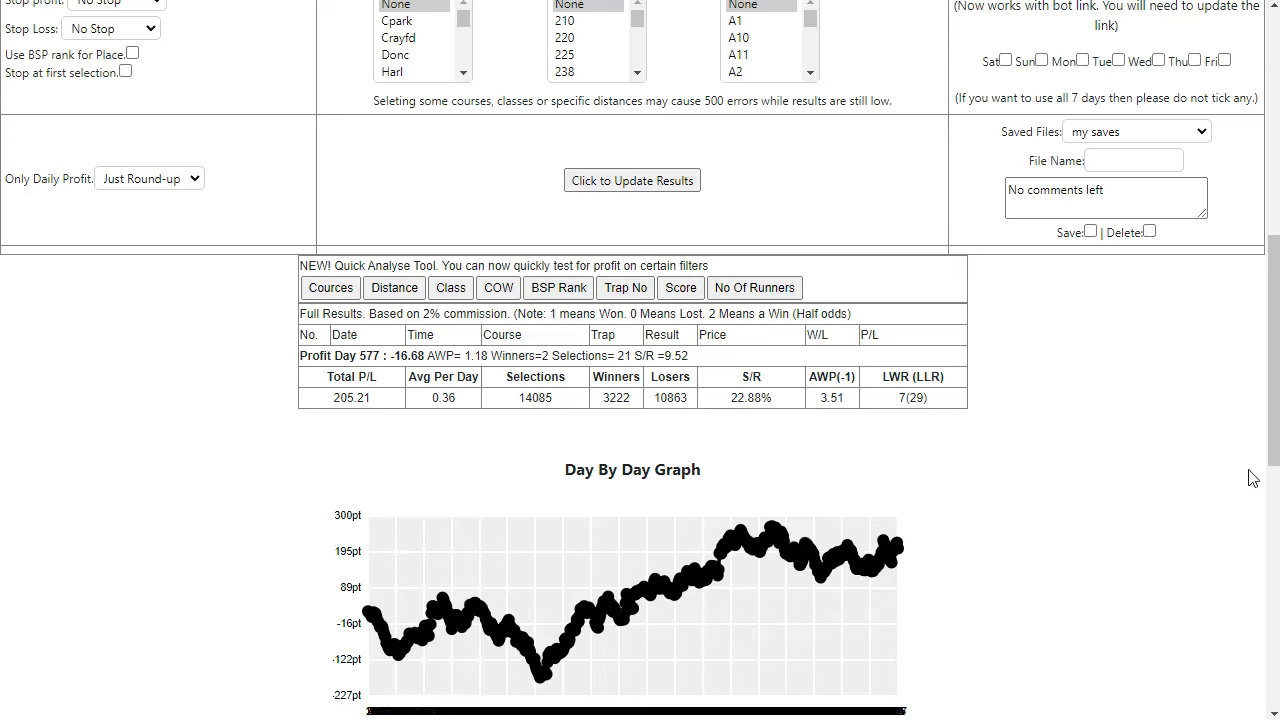
Step: Run the quick analysis by BSP rank, compare strike rate and profit per rank, and close the breakdown
drag(1271, 420, 1237, 423)
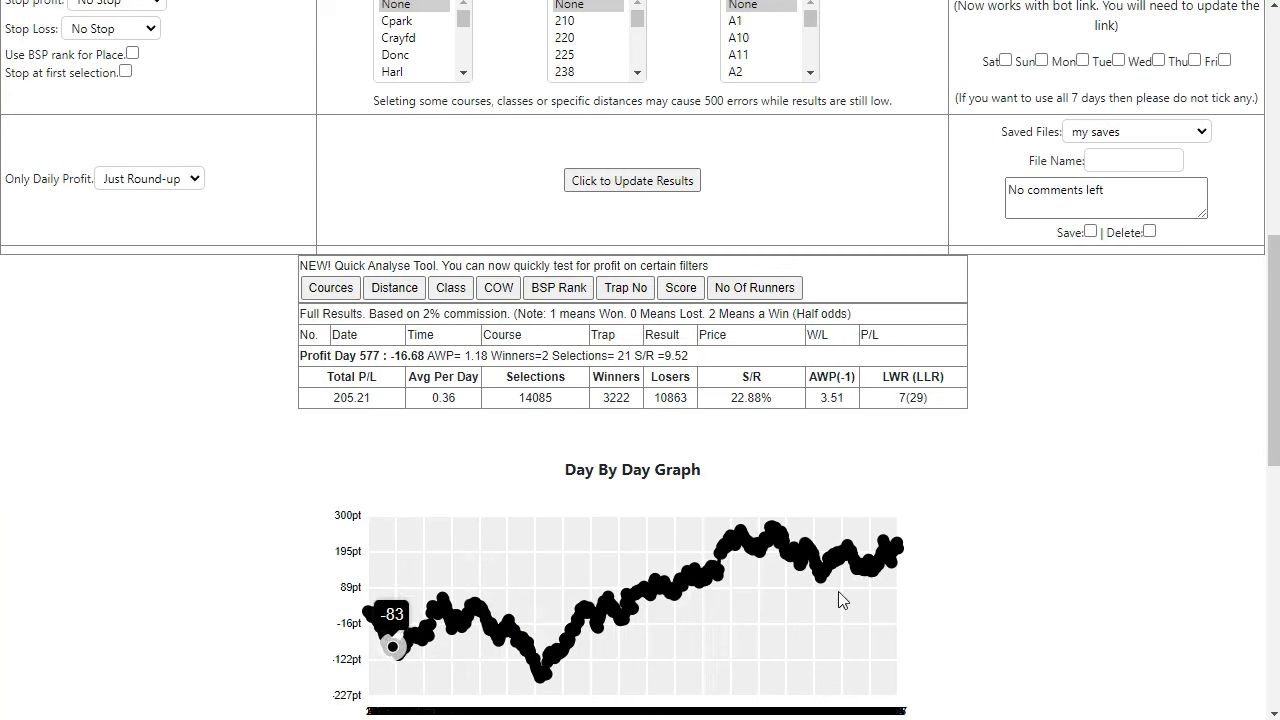
click(566, 291)
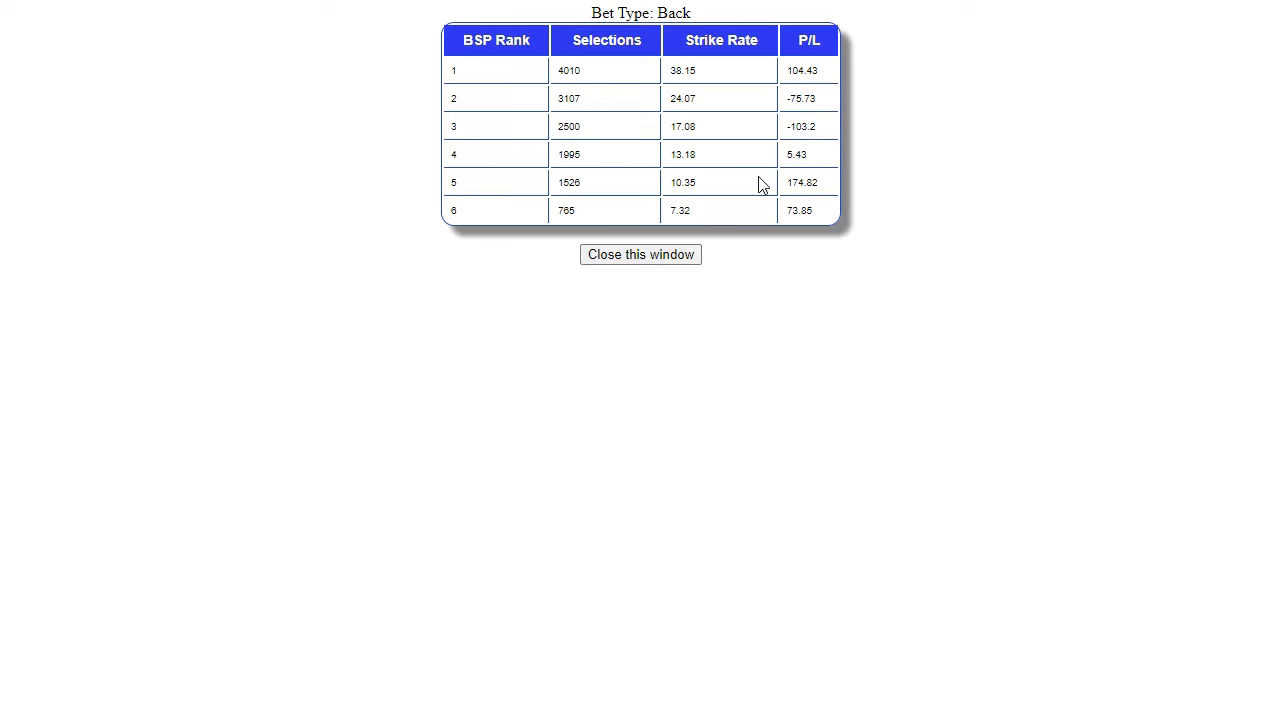
double_click(723, 191)
double_click(676, 72)
key(ctrl+w)
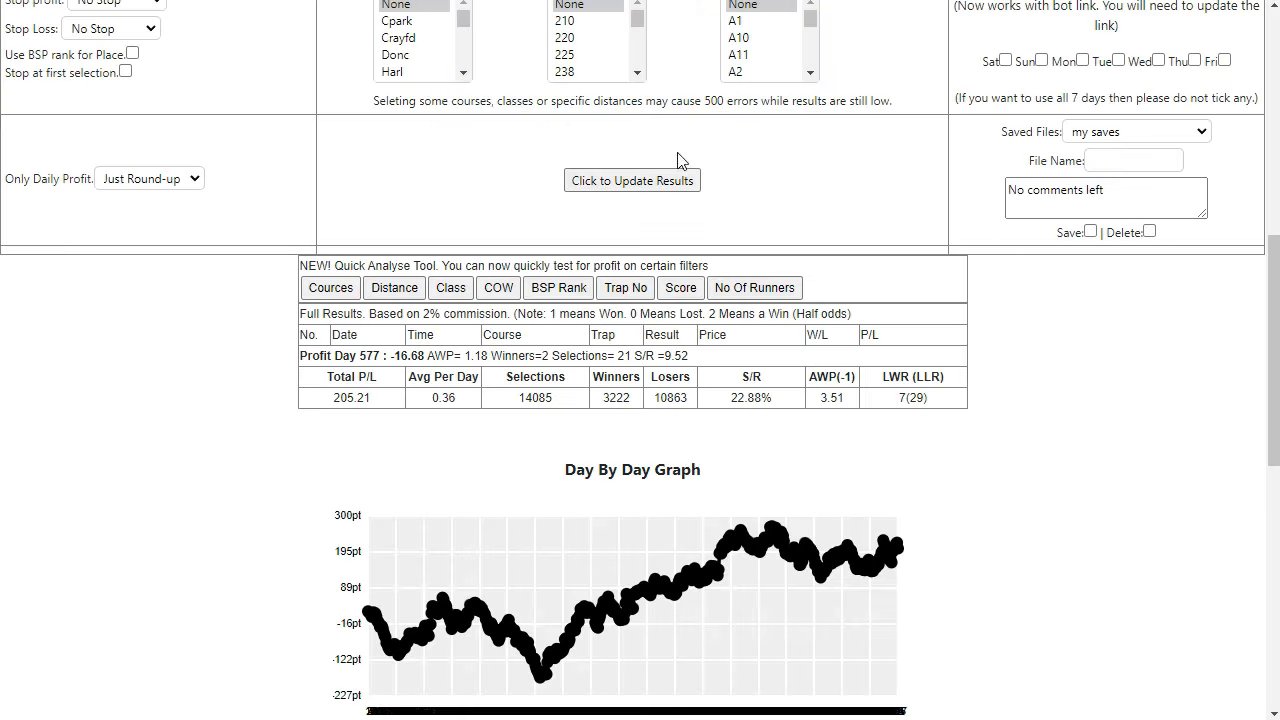
Step: Limit the selections to the favourite (BSP rank 1), update the results, and review the totals and graph
scroll(666, 177, up, 3)
click(690, 108)
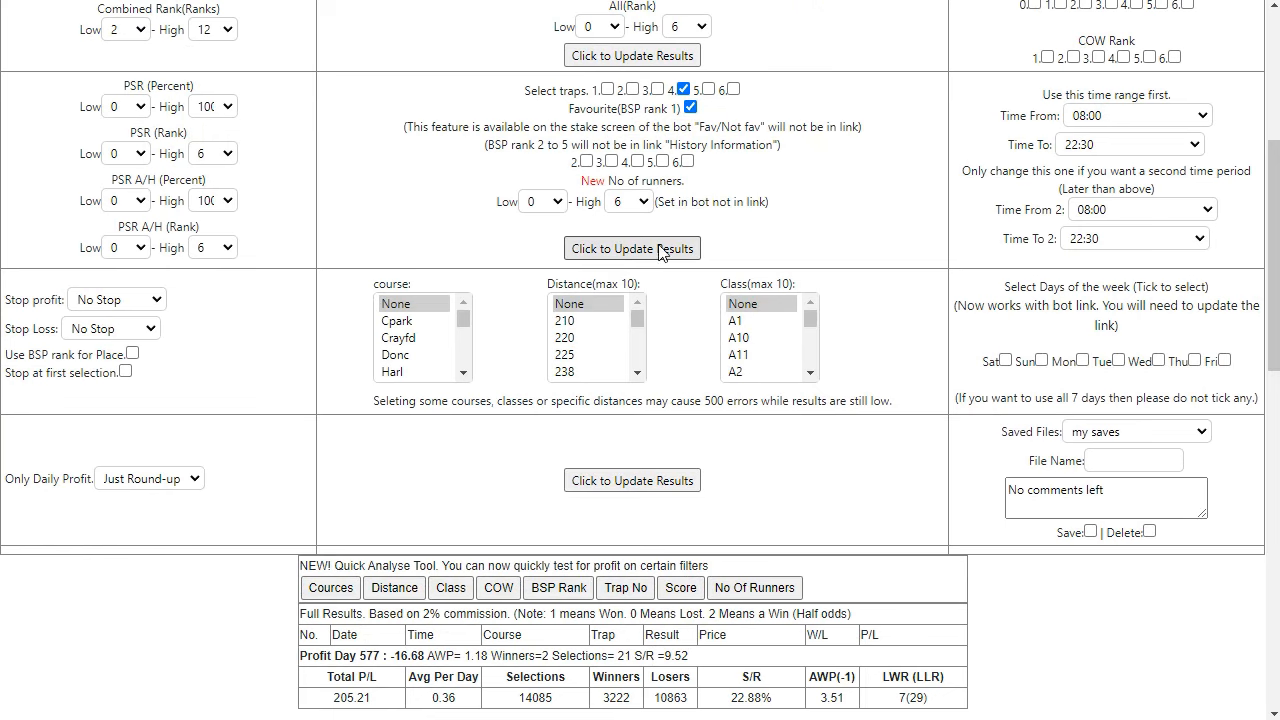
scroll(784, 245, up, 4)
scroll(784, 245, down, 2)
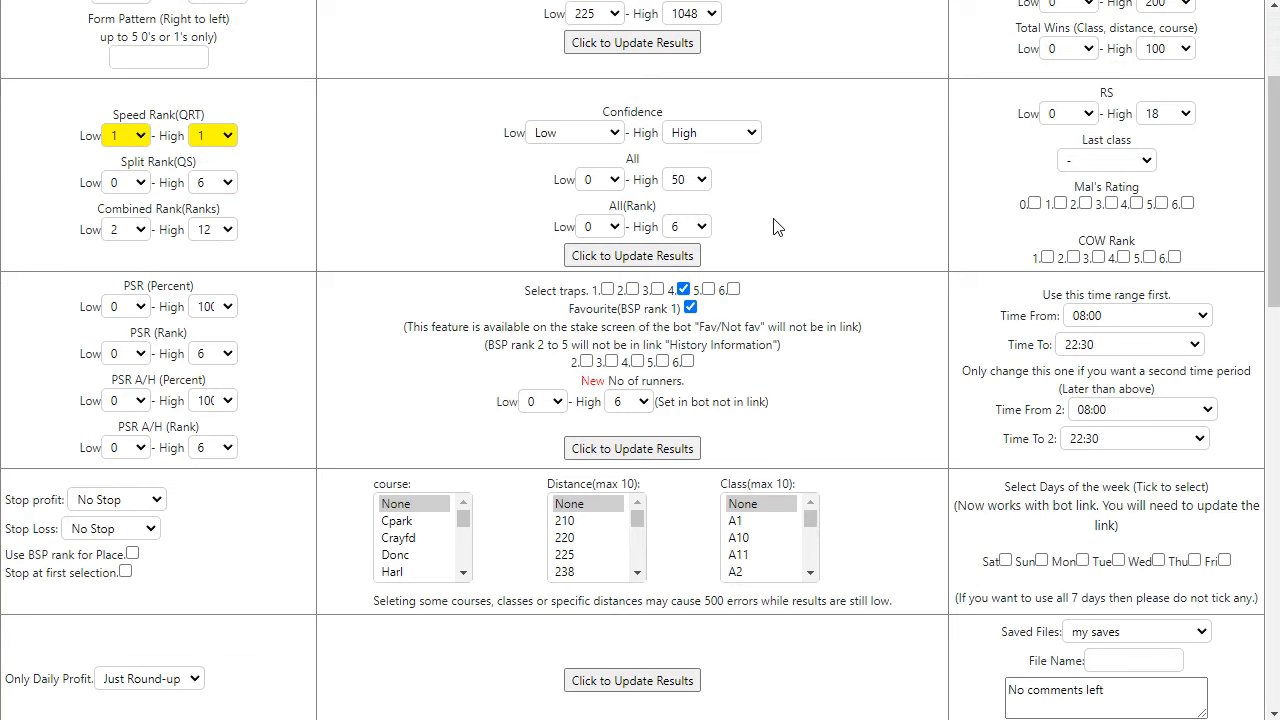
scroll(778, 227, down, 5)
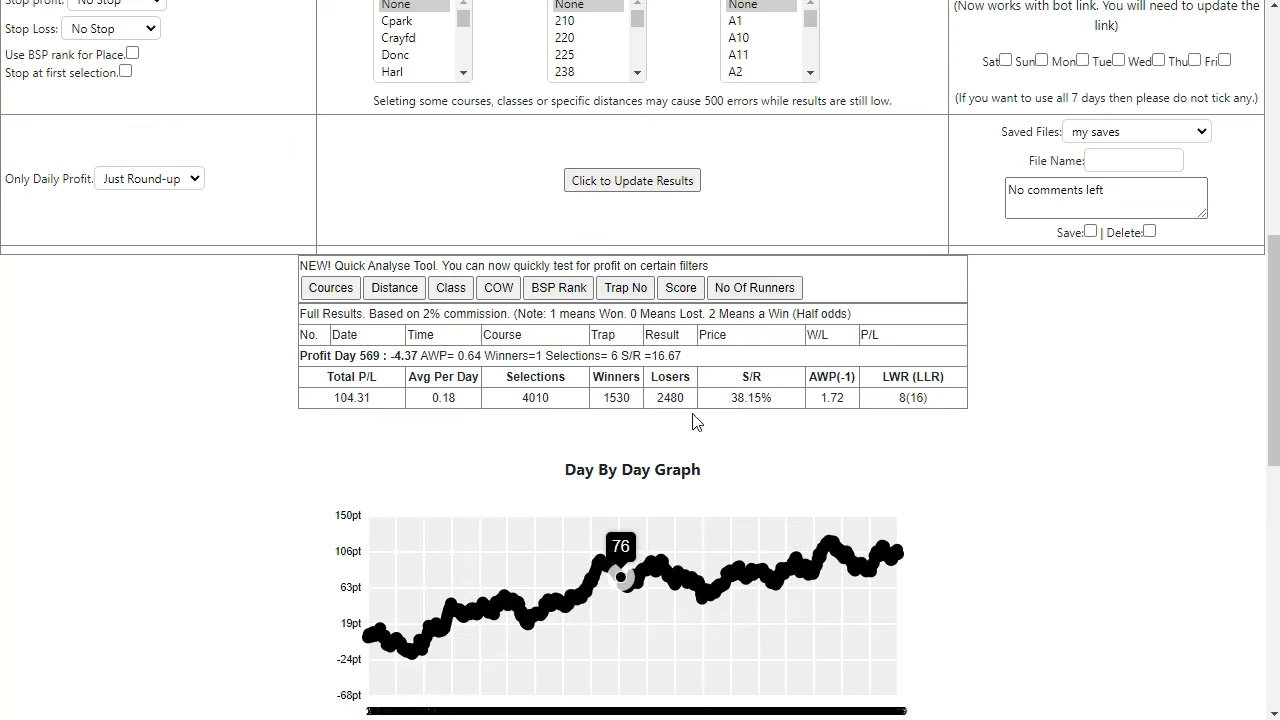
scroll(695, 420, up, 1)
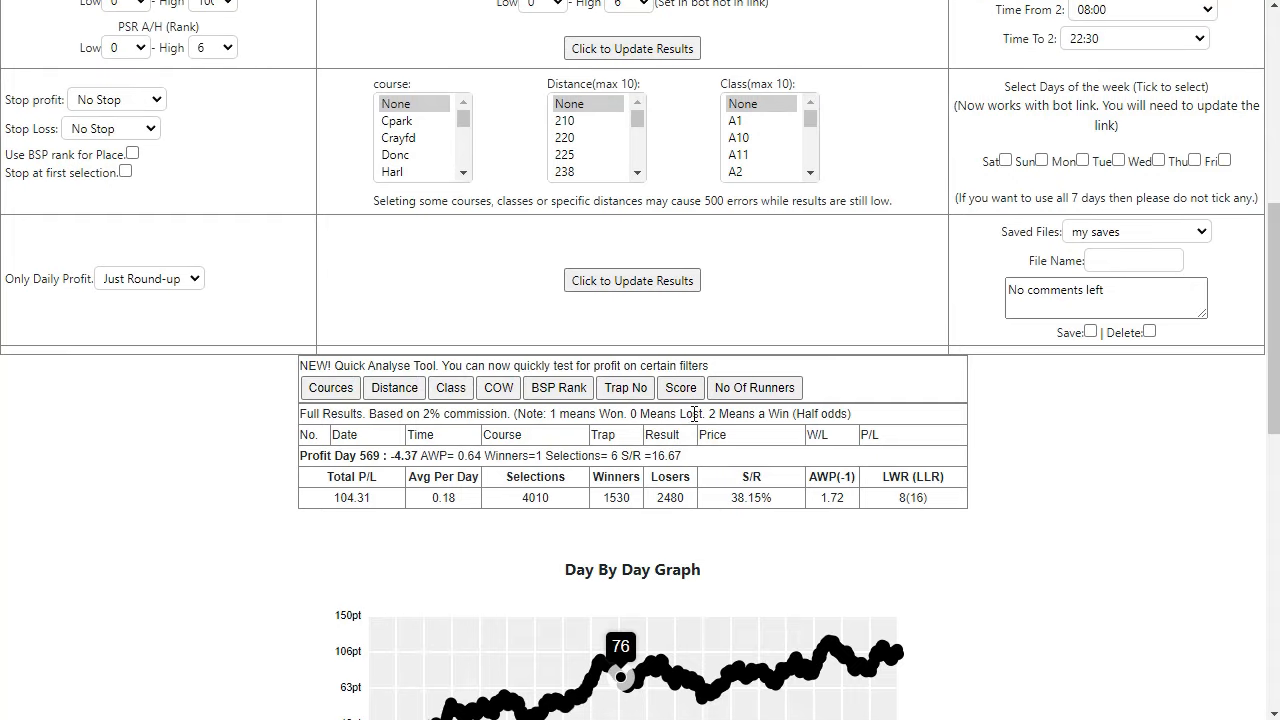
scroll(695, 416, up, 2)
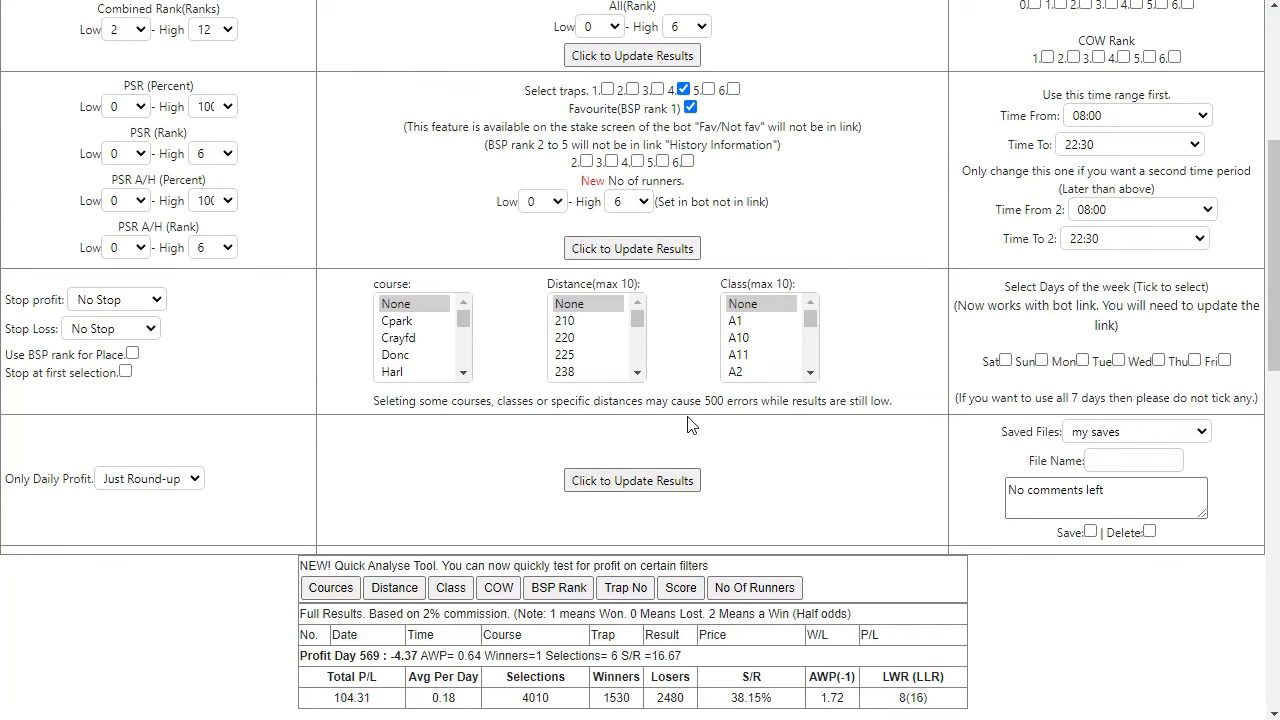
Step: Run the quick analysis by course, examine the profit at each track, and return to the filter page
mouse_move(462, 325)
mouse_down()
mouse_move(462, 380)
mouse_move(462, 316)
mouse_up()
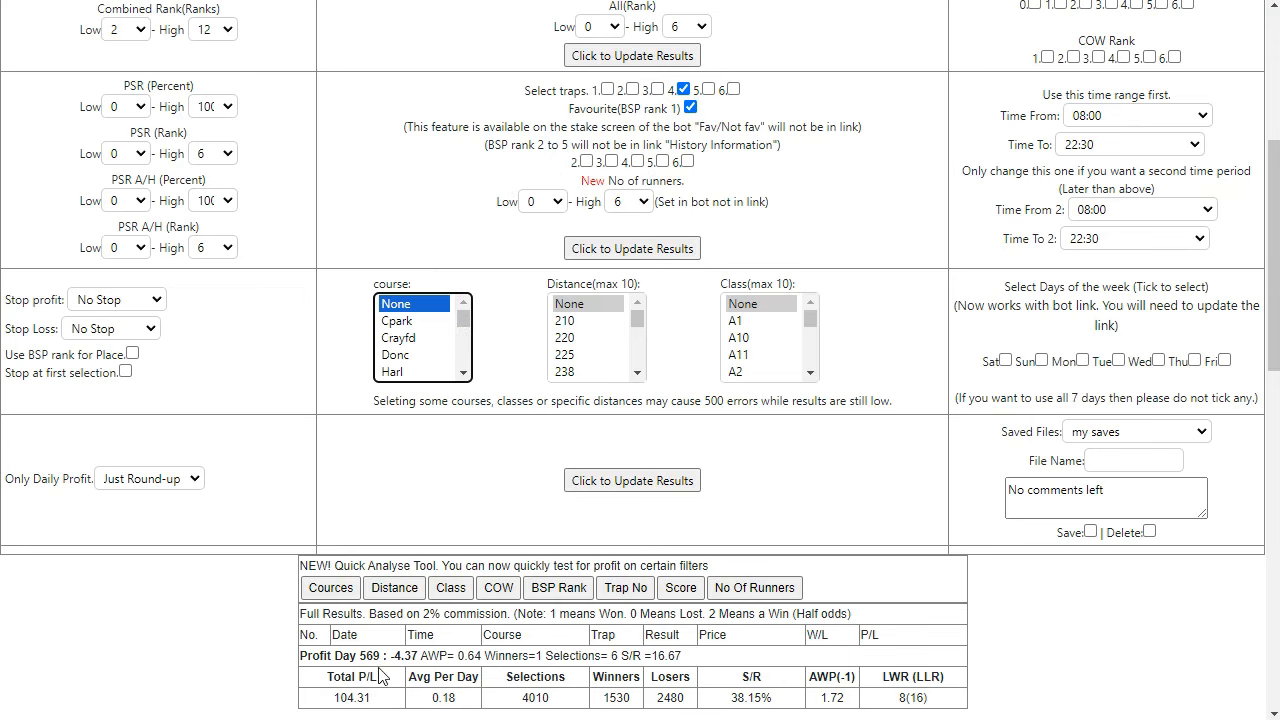
click(352, 592)
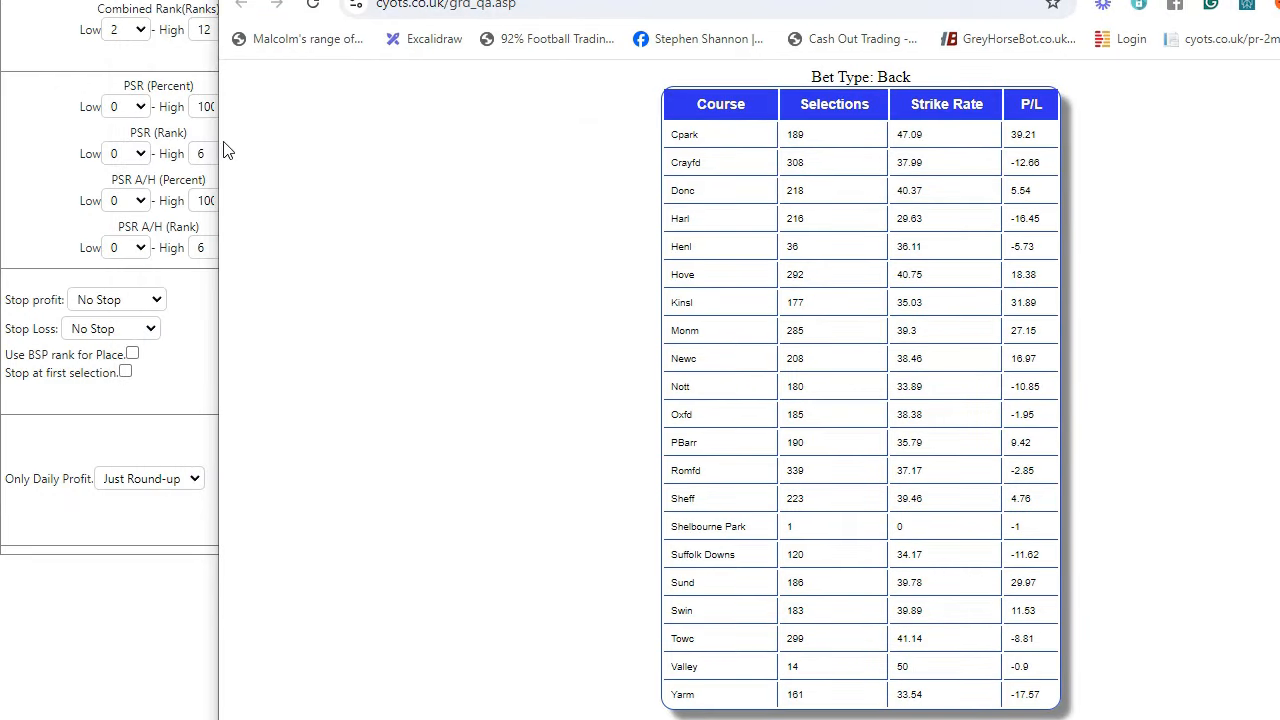
drag(218, 141, 1194, 148)
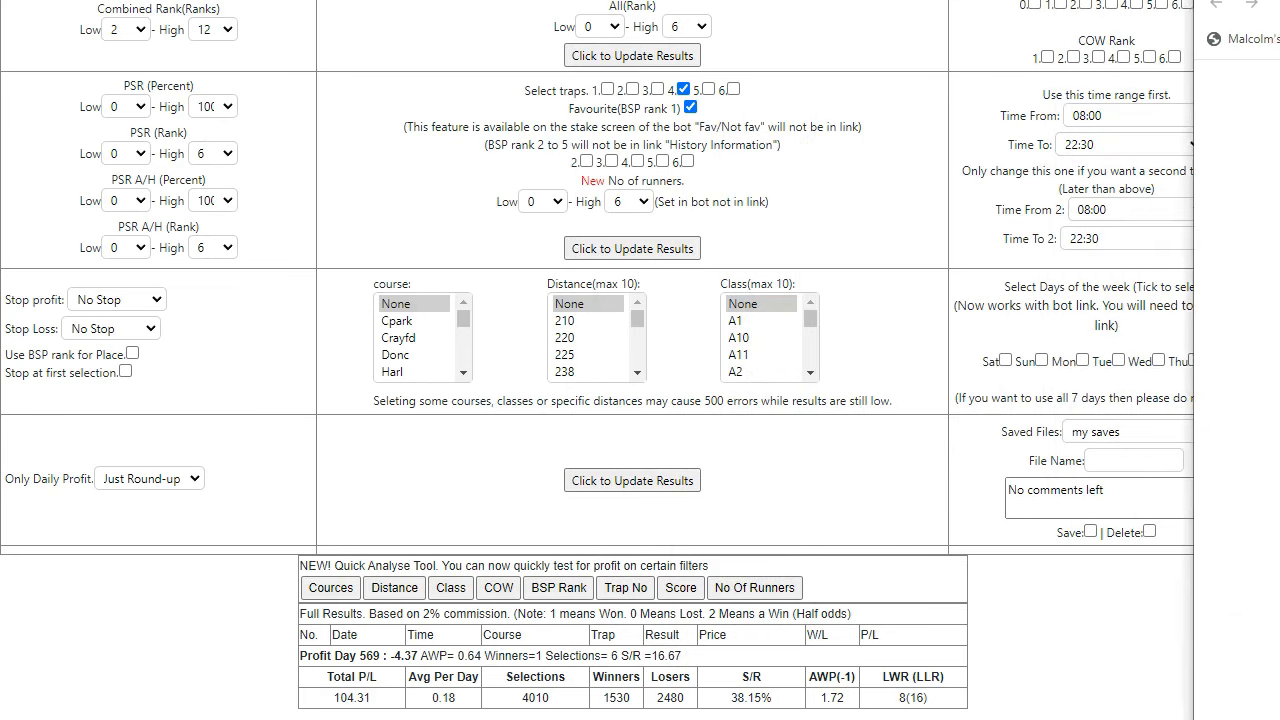
key(alt+Tab)
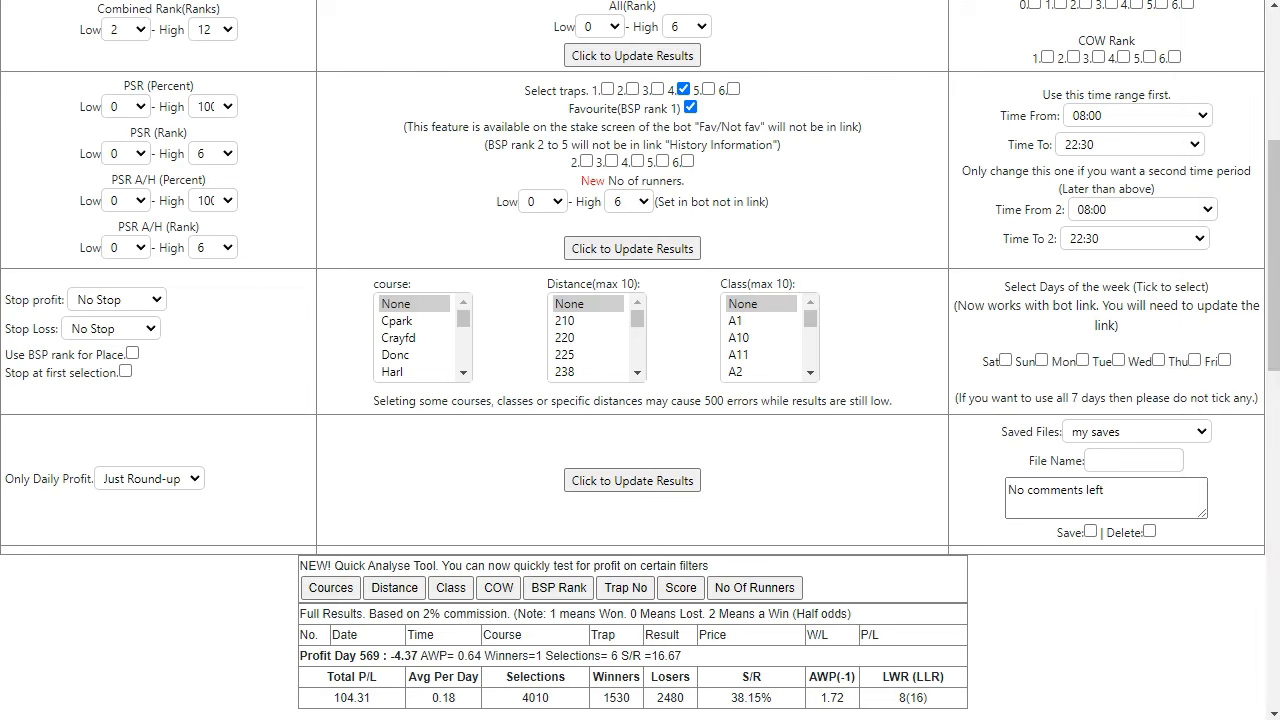
Step: Restrict the results to the Cpark course, update them, and review the totals and daily graph
click(420, 325)
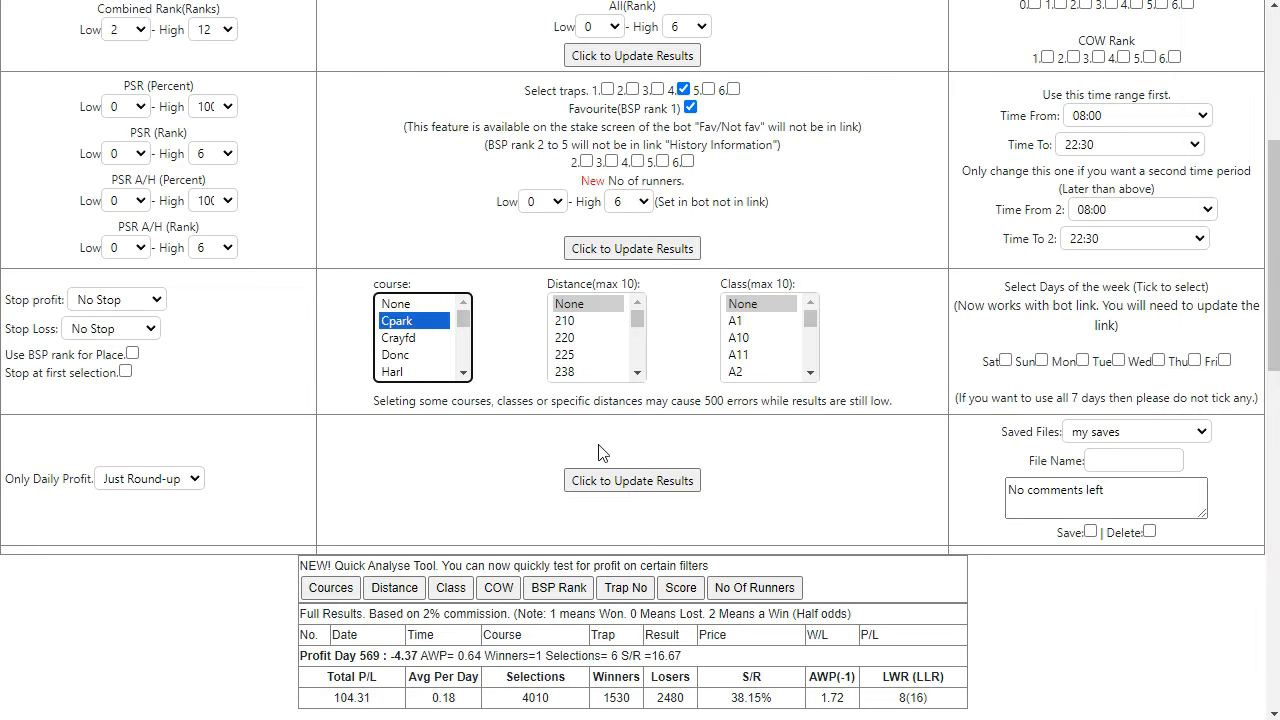
click(617, 484)
scroll(687, 341, down, 7)
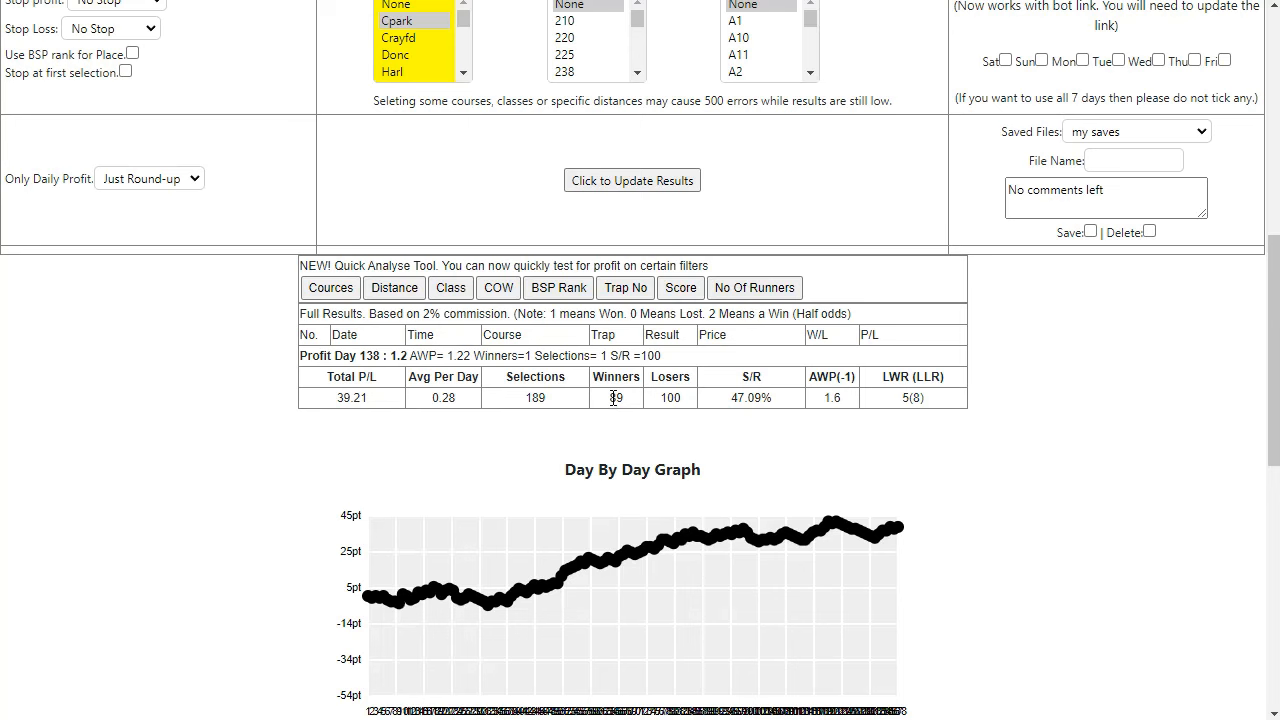
Step: Restrict the results to the Monm course, update them, and review the totals and daily graph
scroll(614, 397, up, 2)
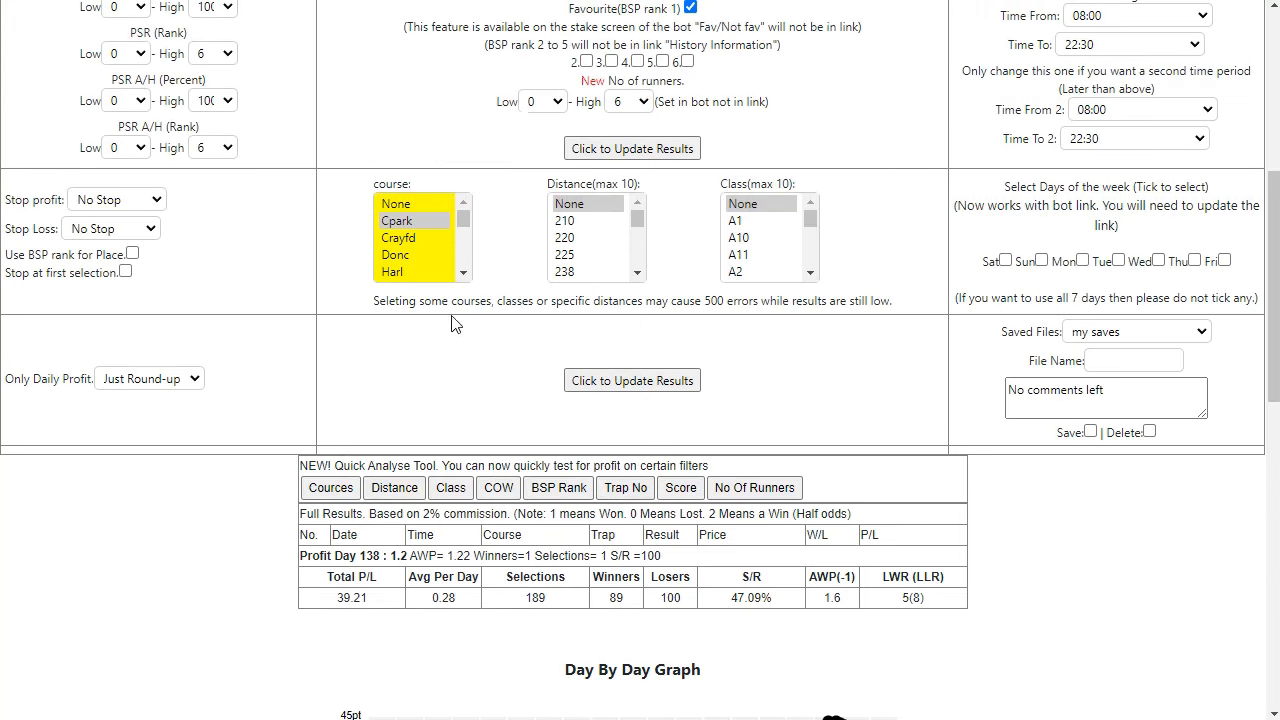
click(463, 272)
click(463, 274)
click(463, 274)
click(463, 274)
click(424, 259)
click(604, 386)
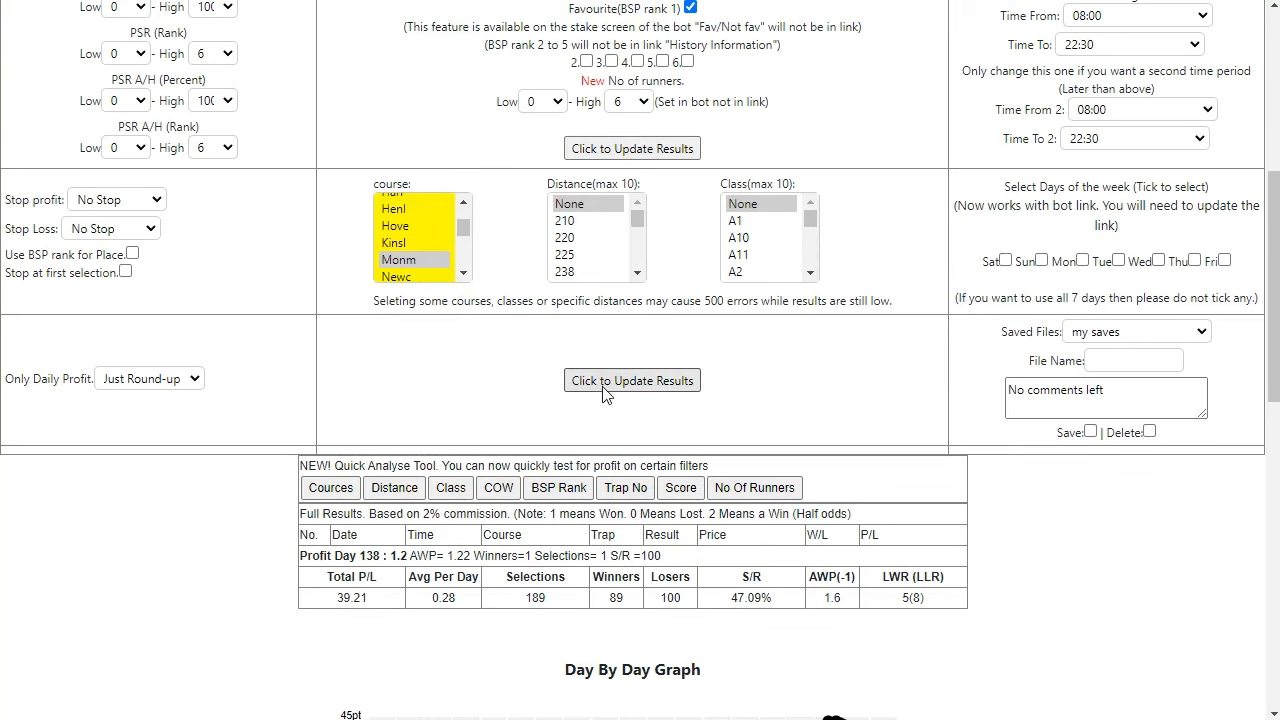
scroll(591, 410, down, 7)
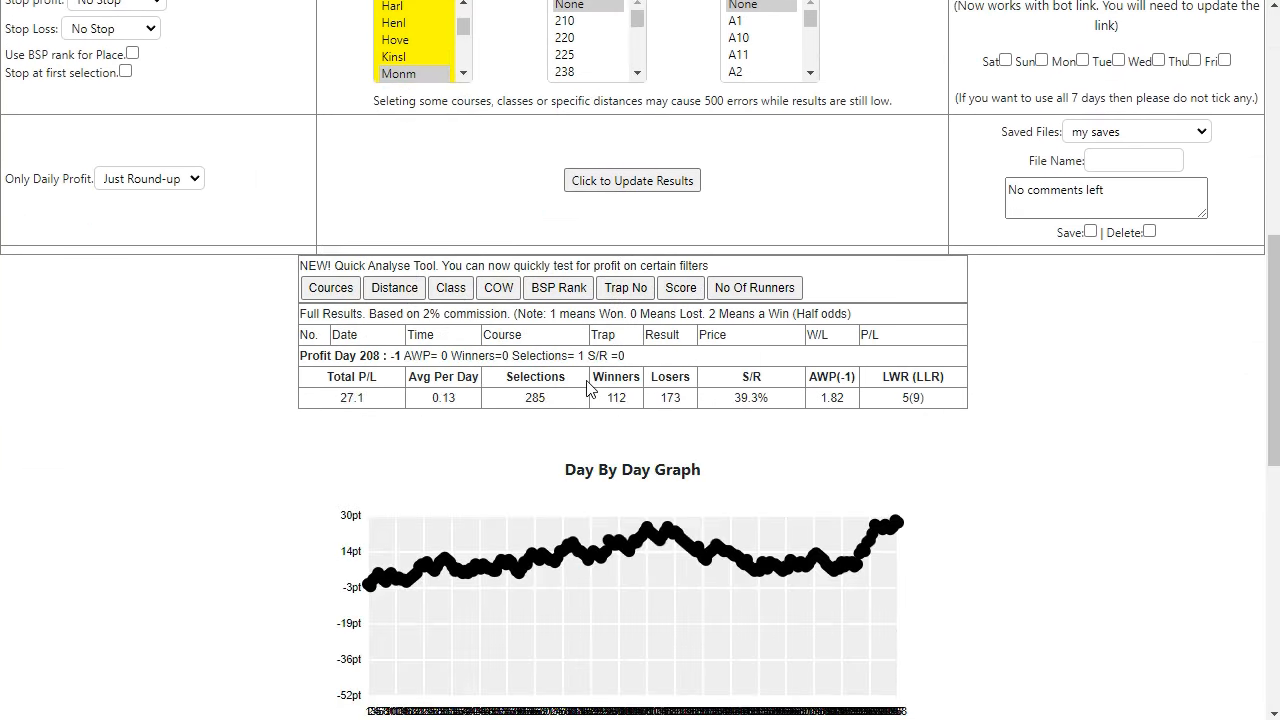
mouse_move(846, 577)
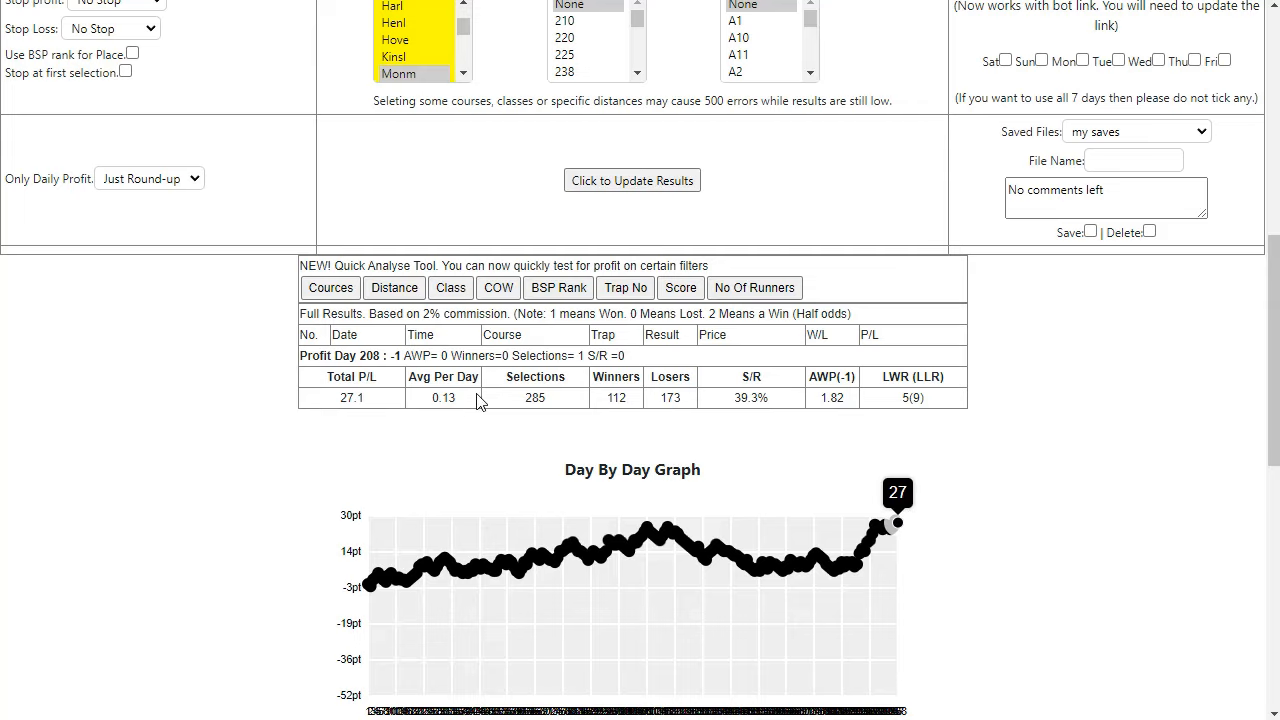
Step: Switch the course filter to Kinsl, update the results, and check the totals and daily graph
scroll(490, 400, up, 1)
scroll(490, 400, up, 2)
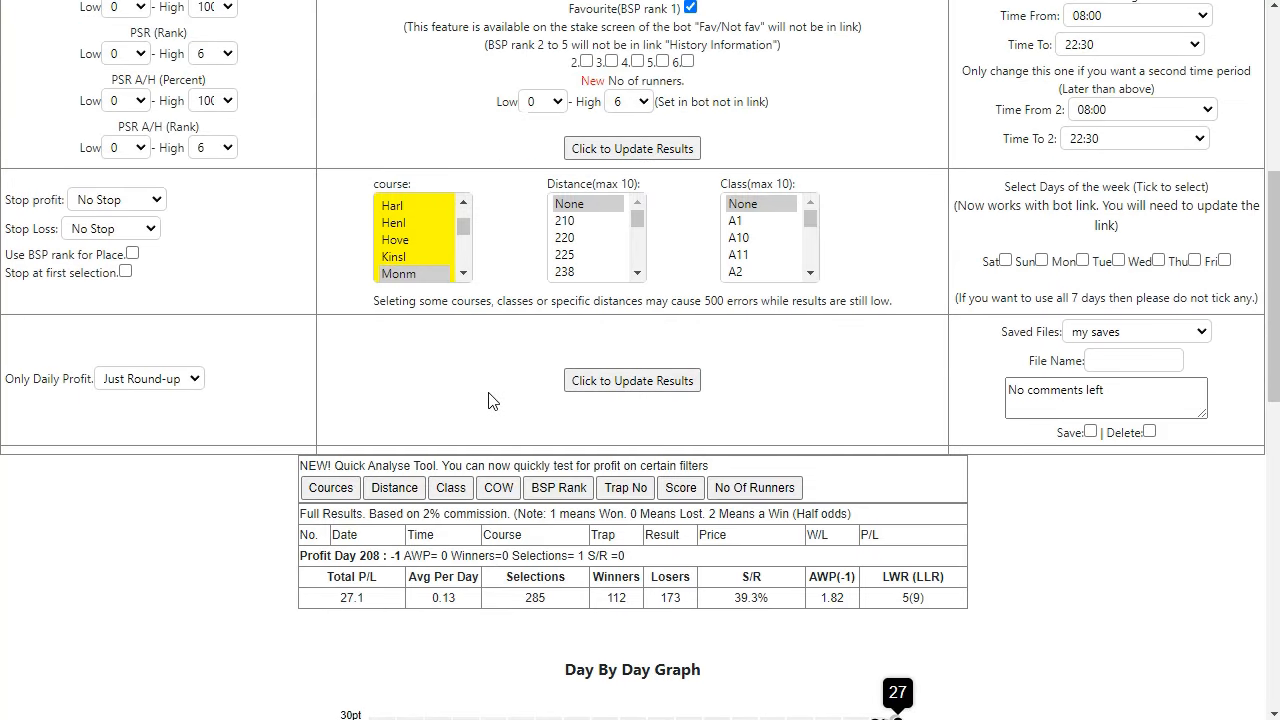
click(397, 262)
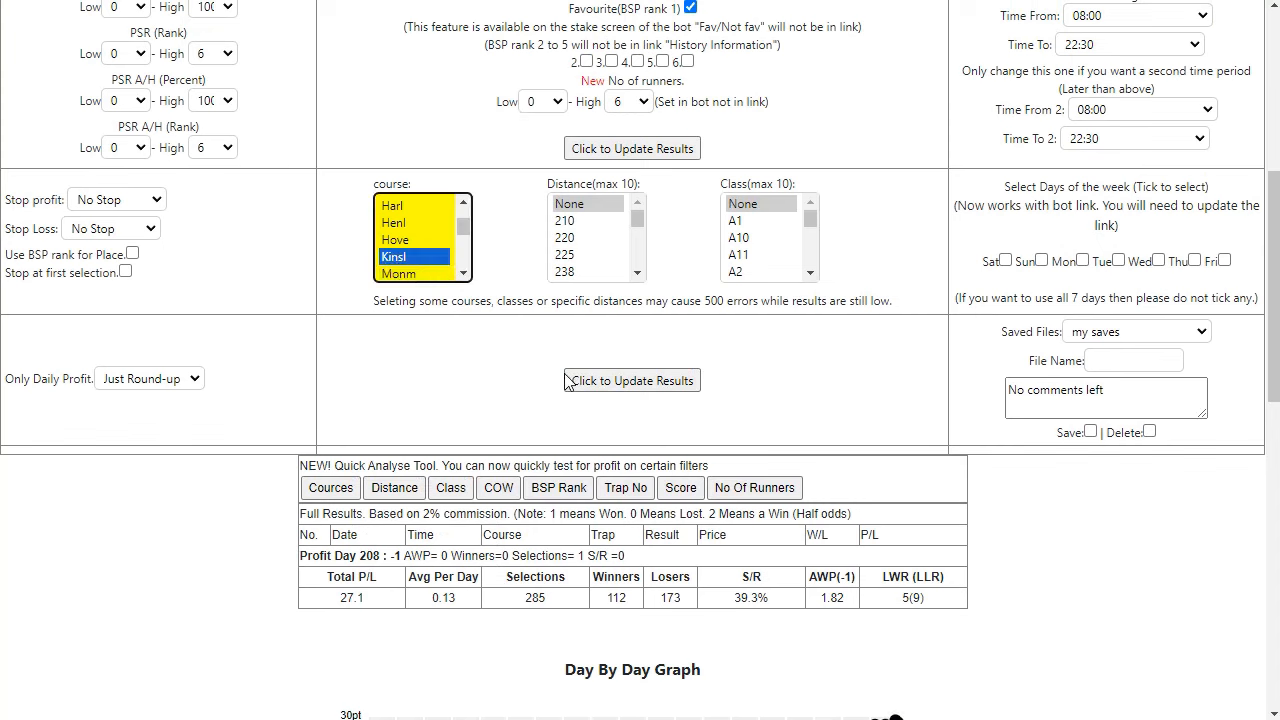
click(598, 390)
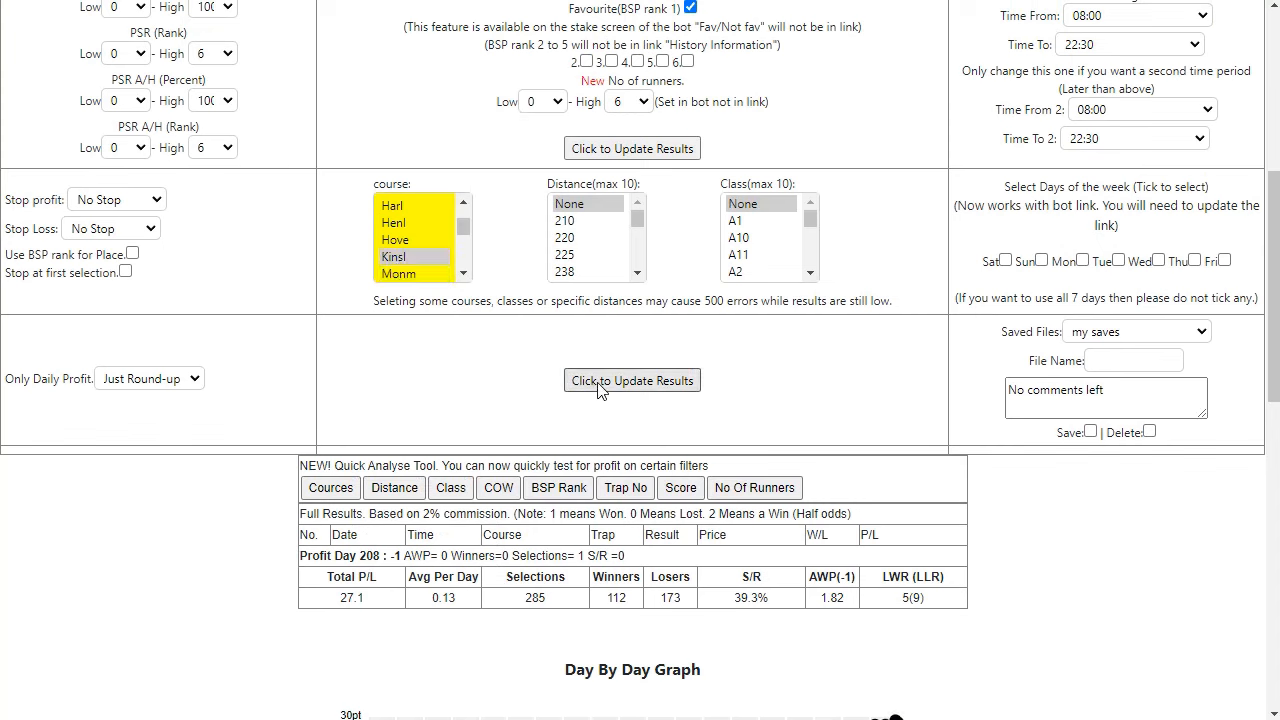
scroll(598, 390, down, 4)
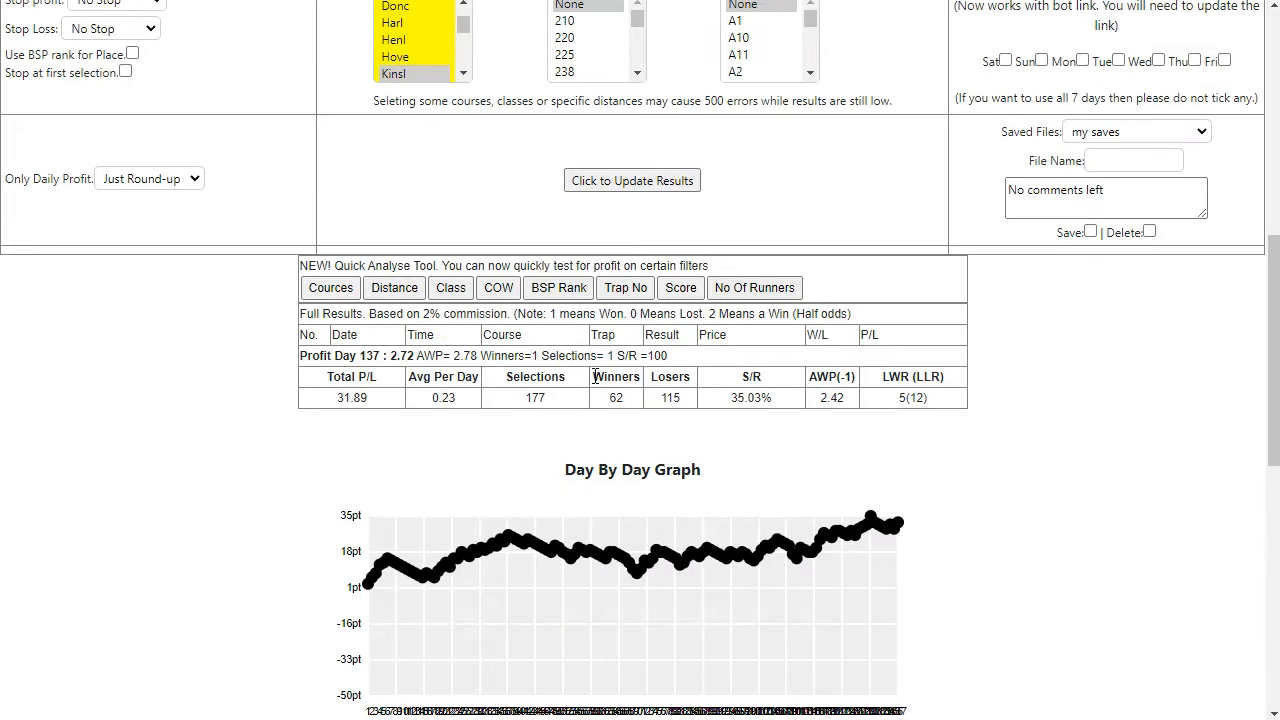
Step: Change the course filter to Hove, update the results, and inspect the profit trend on the daily graph
scroll(597, 376, up, 3)
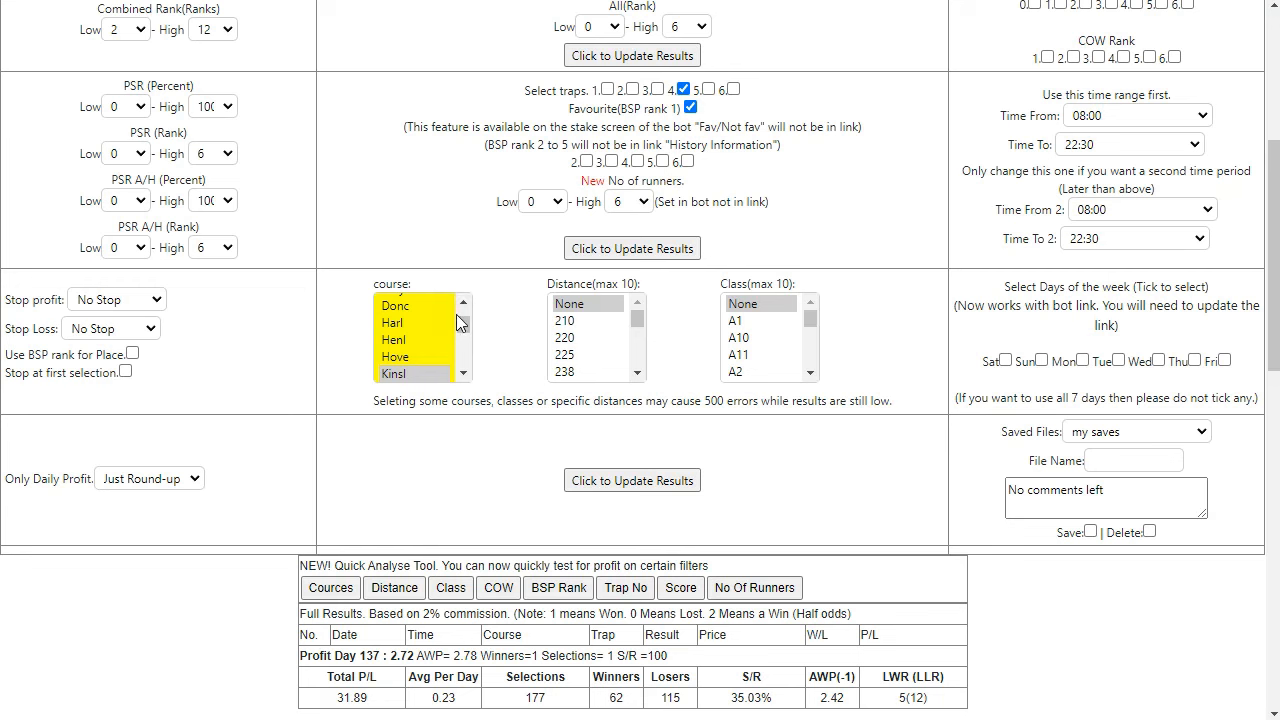
click(396, 356)
click(631, 480)
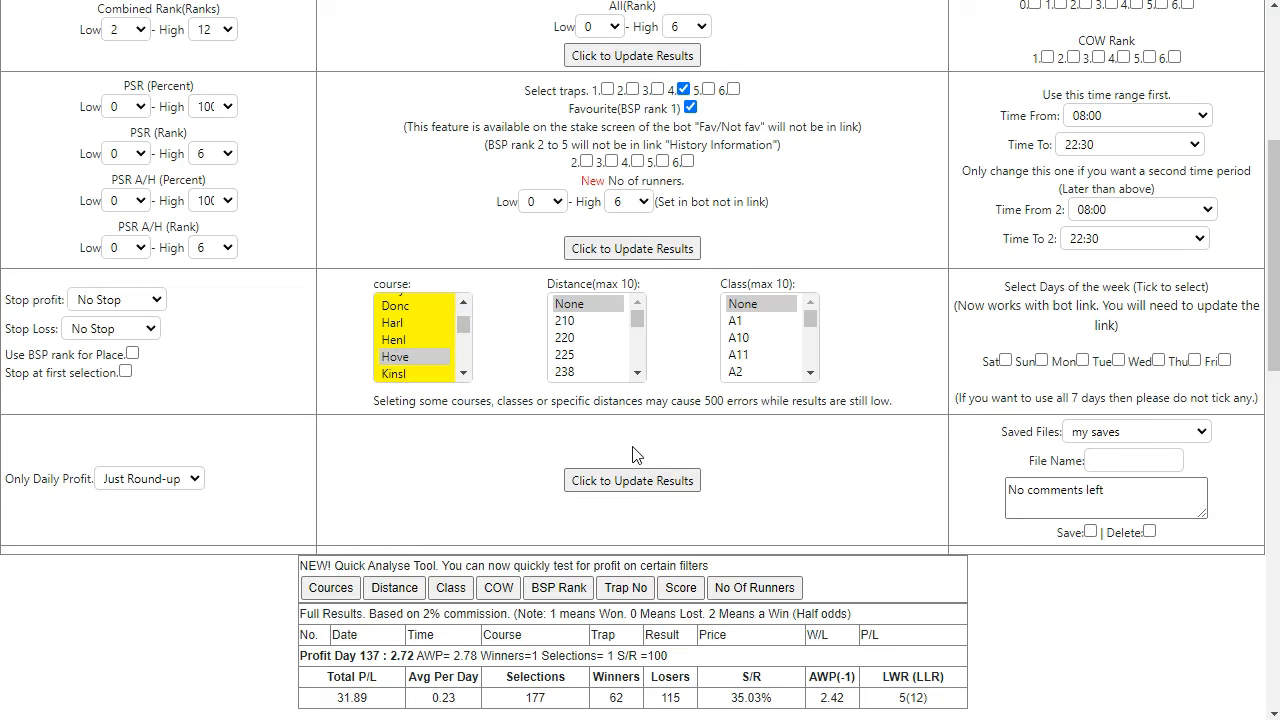
scroll(625, 445, down, 6)
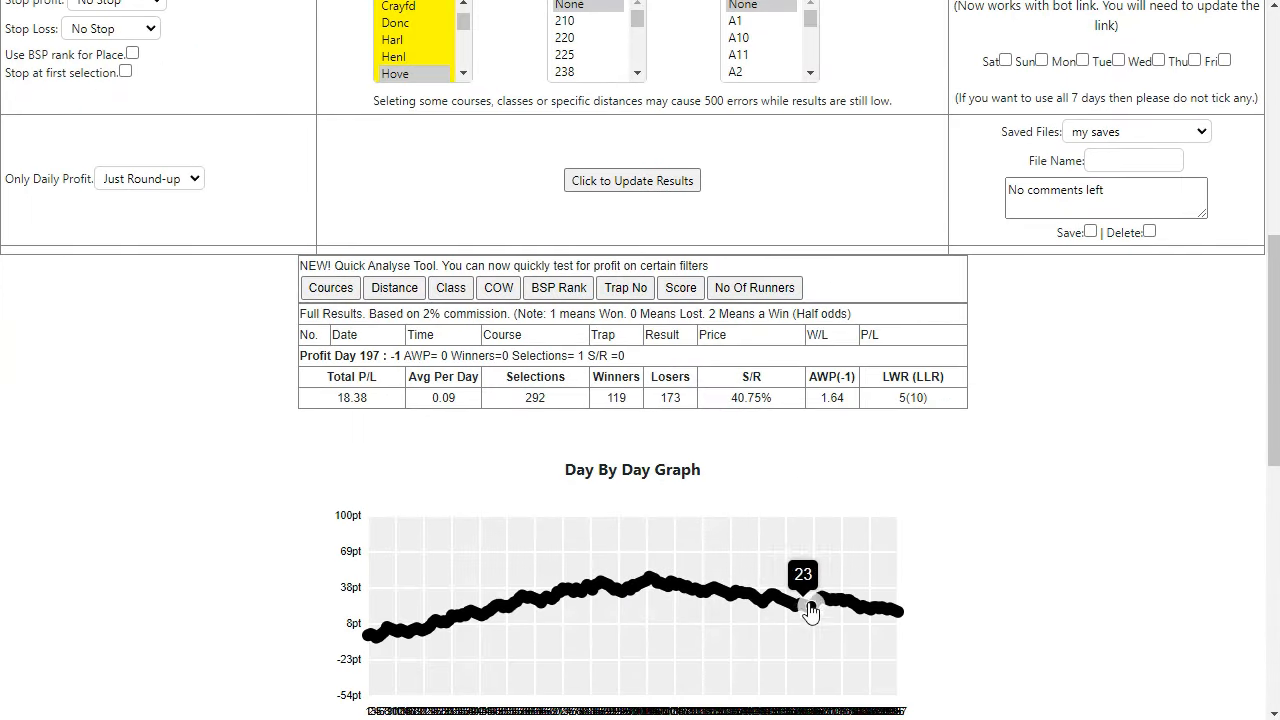
Step: Replace the Hove course selection with a combined selection of Cpark, Kinsl and Monm
scroll(770, 415, up, 2)
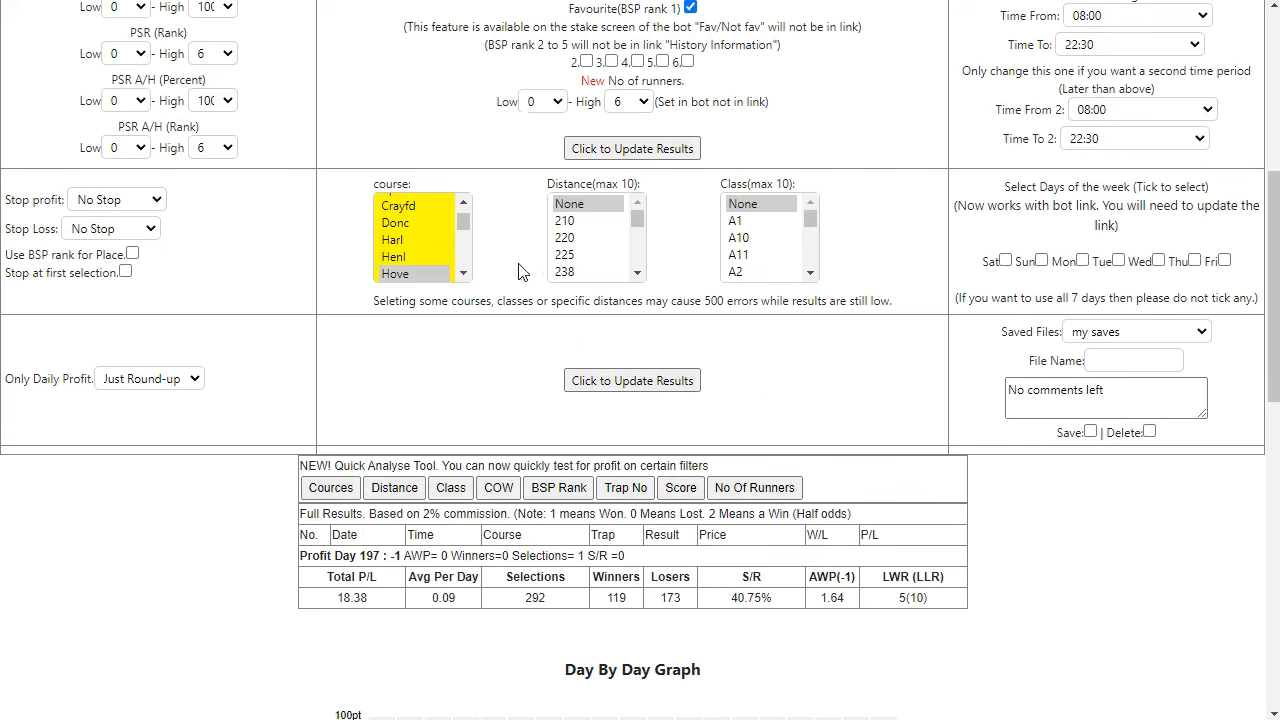
click(463, 202)
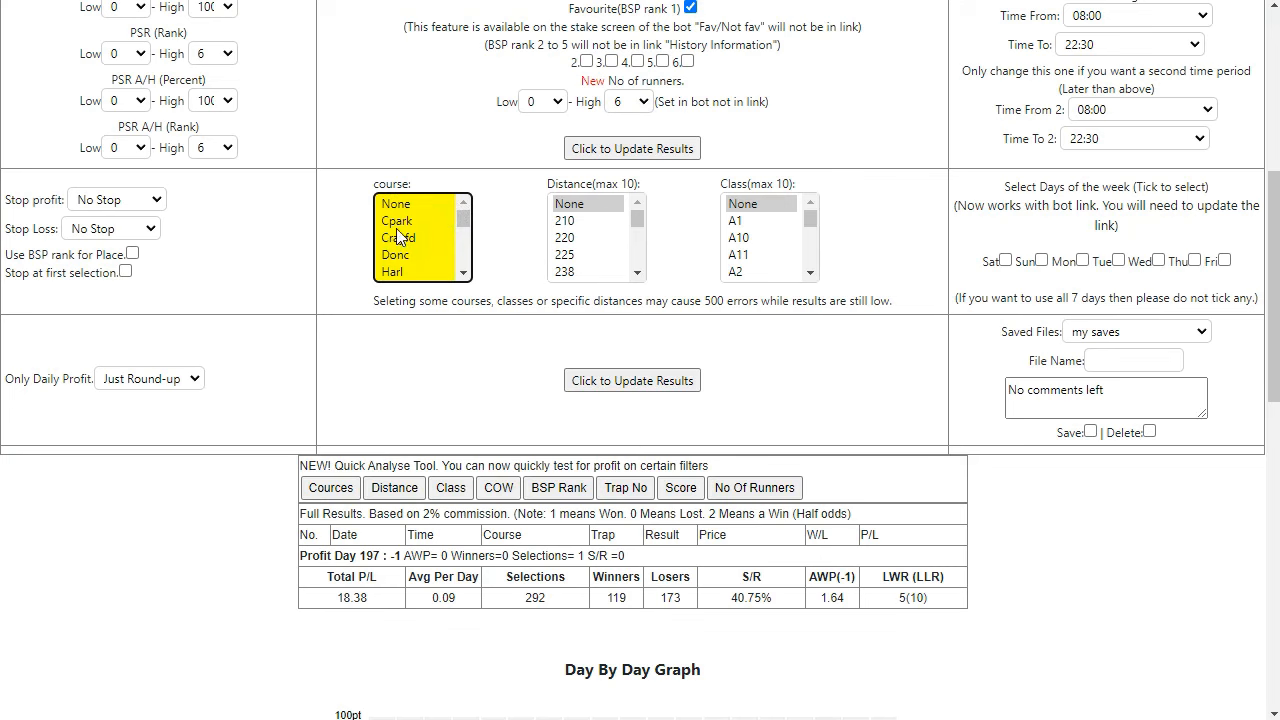
click(398, 222)
click(463, 319)
click(463, 319)
click(405, 289)
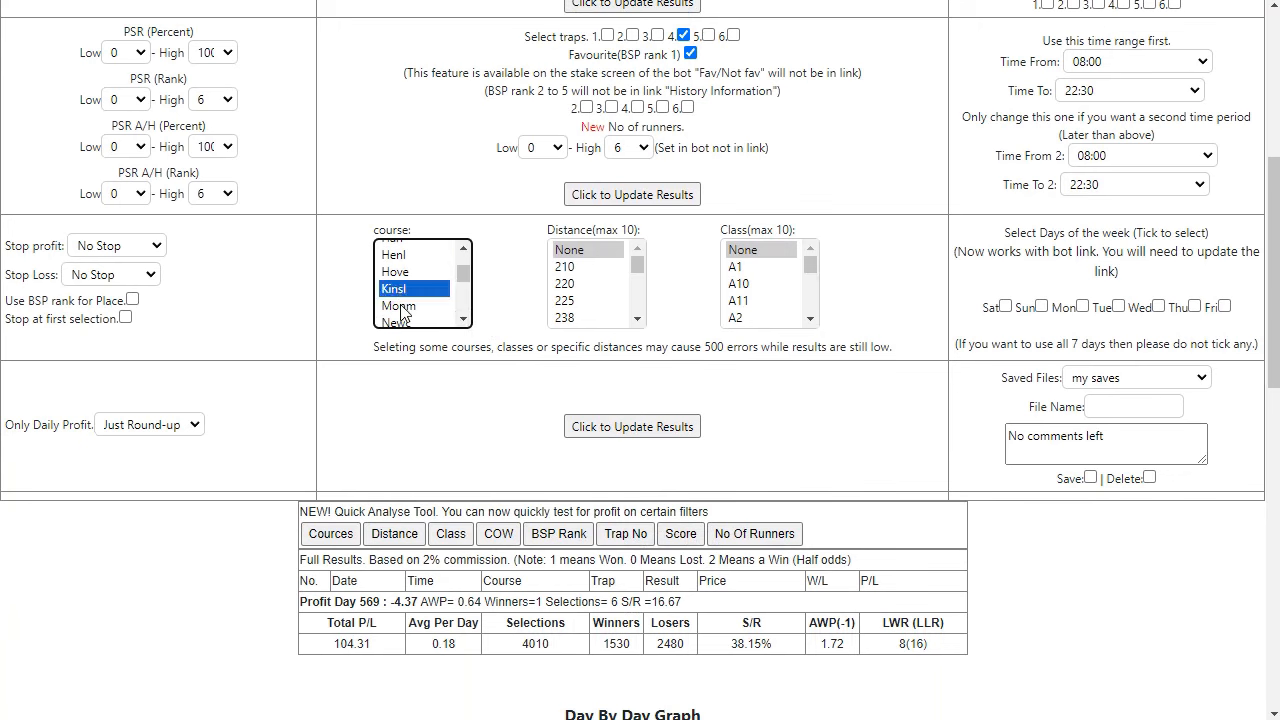
ctrl+click(400, 306)
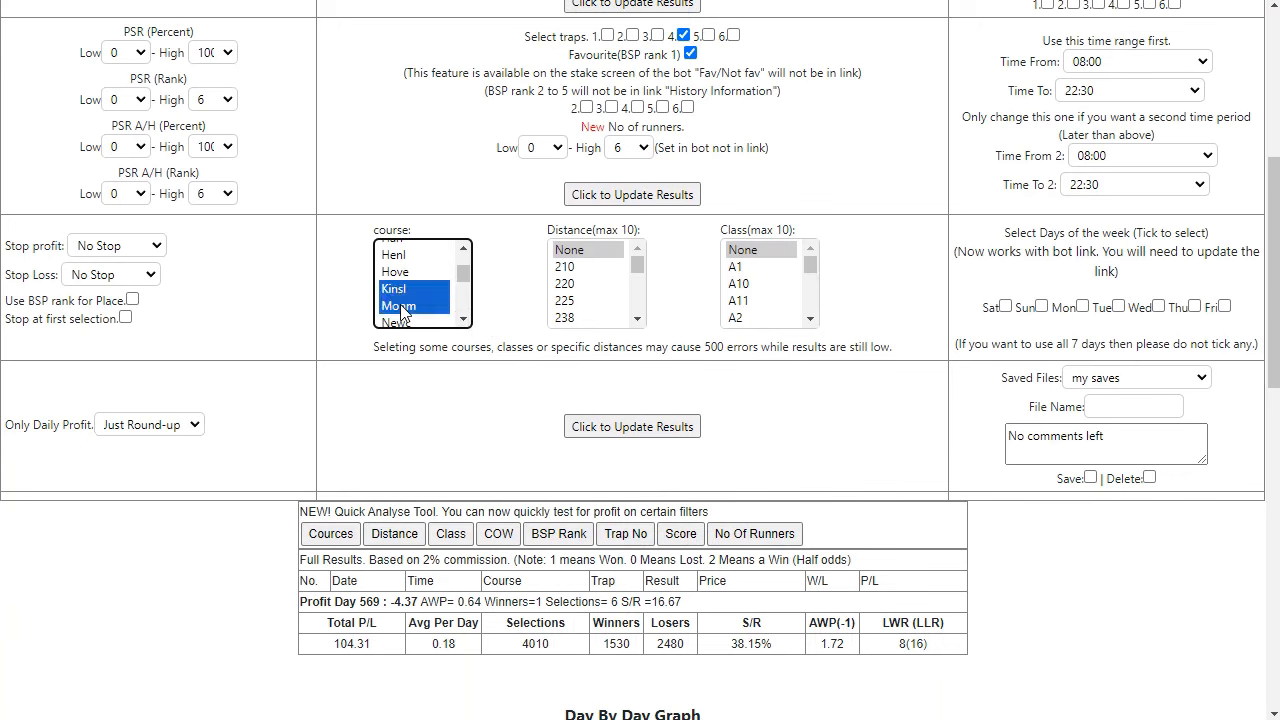
Step: Add Newc and Sund to the selected courses, update the results, and review the combined totals and daily graph
click(463, 321)
click(463, 321)
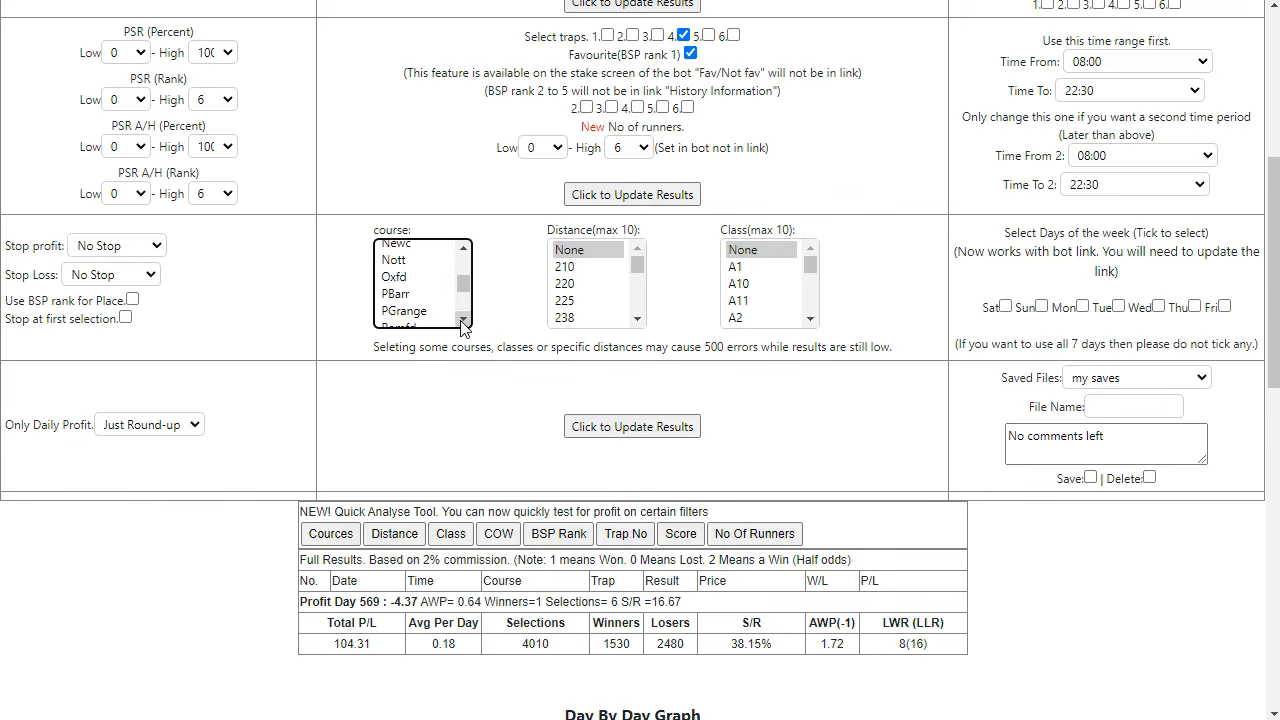
ctrl+click(400, 250)
click(463, 321)
click(463, 321)
click(463, 321)
ctrl+click(420, 320)
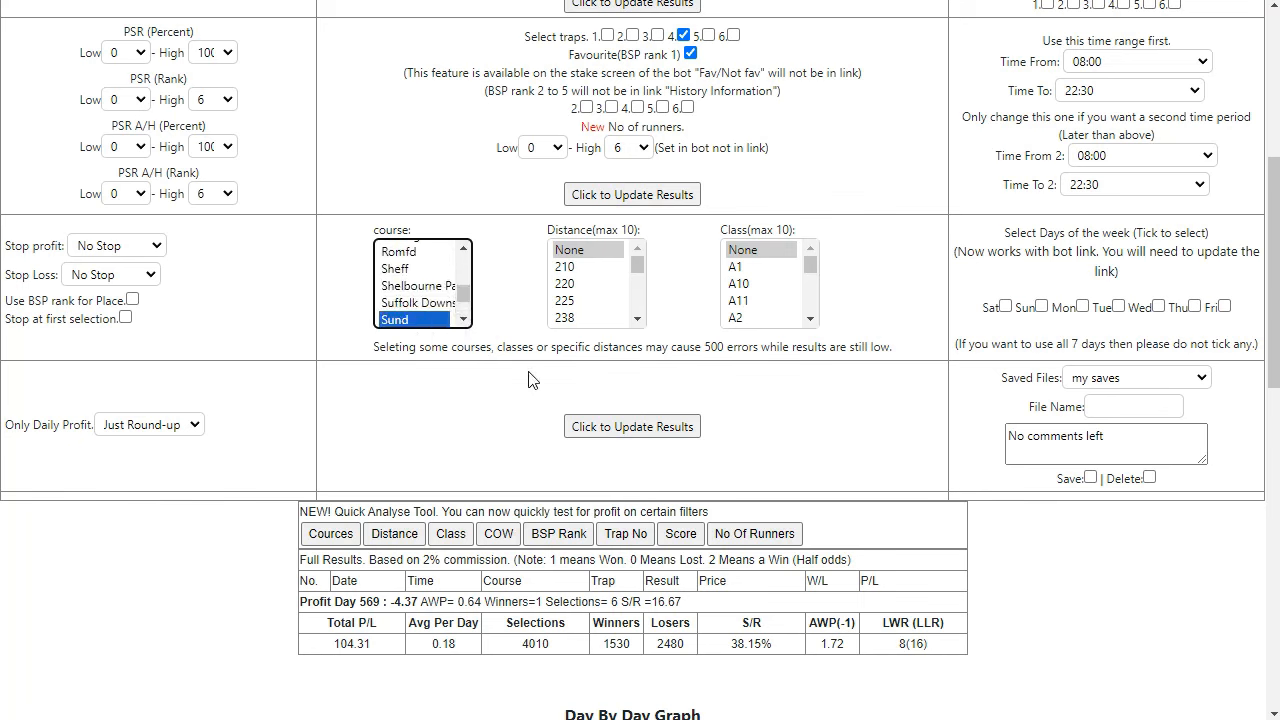
click(640, 432)
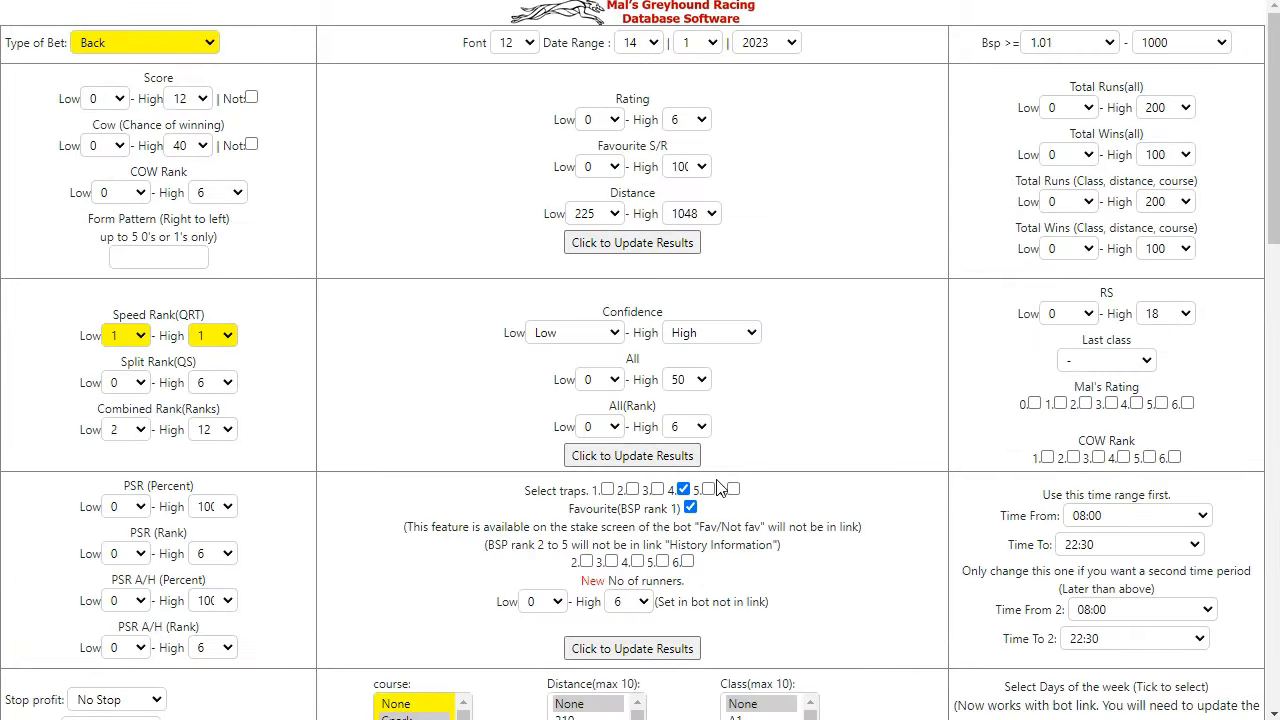
scroll(716, 487, down, 6)
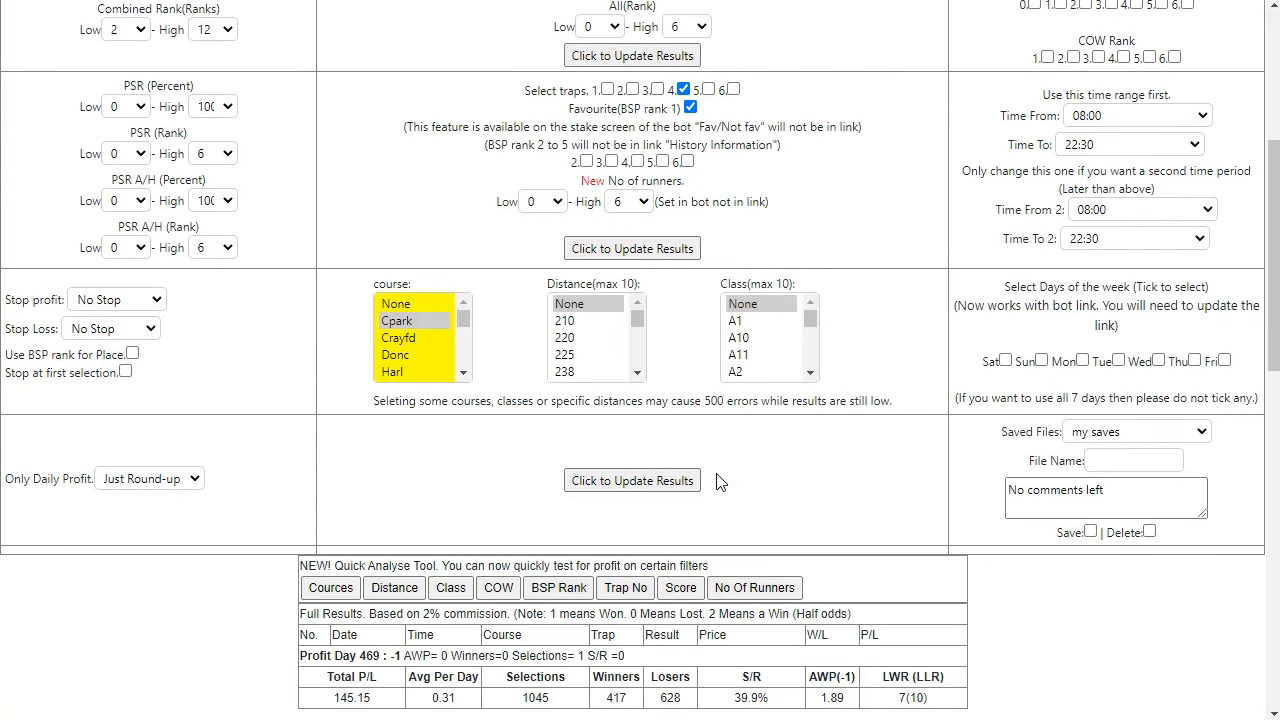
scroll(716, 481, down, 1)
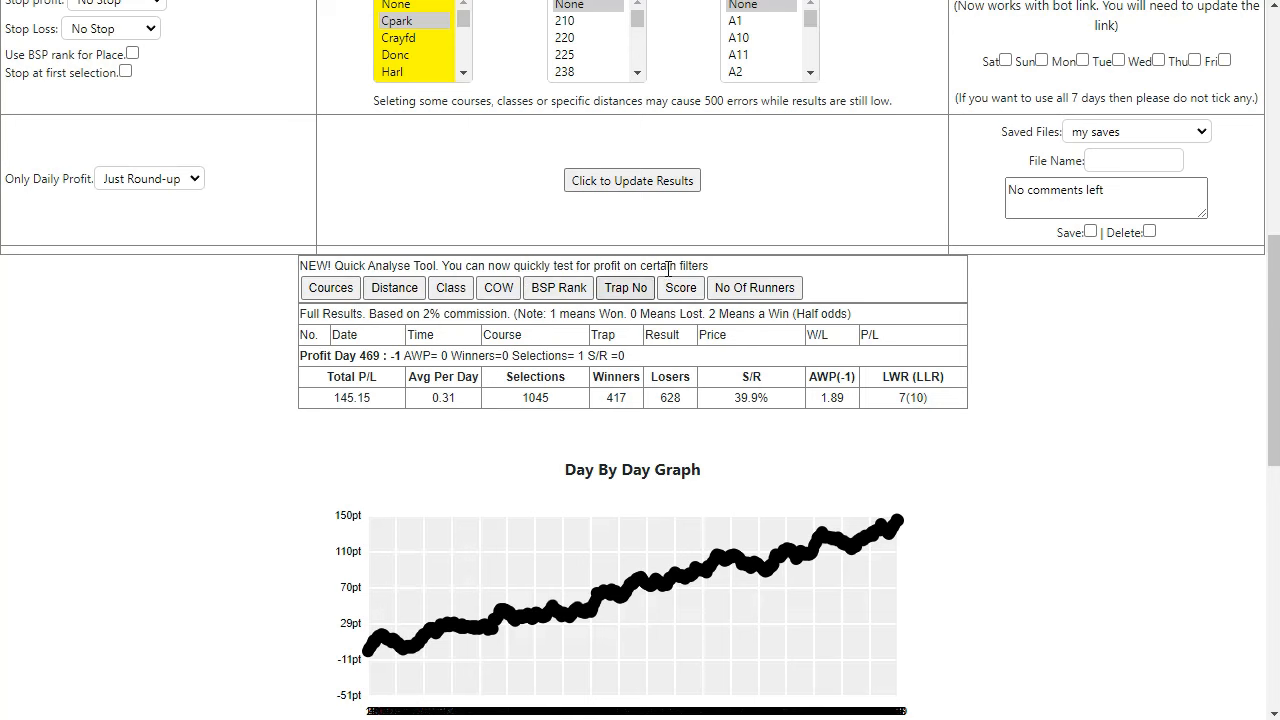
Step: Review the active filters, run the quick analysis by number of runners, and close the breakdown
scroll(743, 235, up, 6)
scroll(743, 232, up, 1)
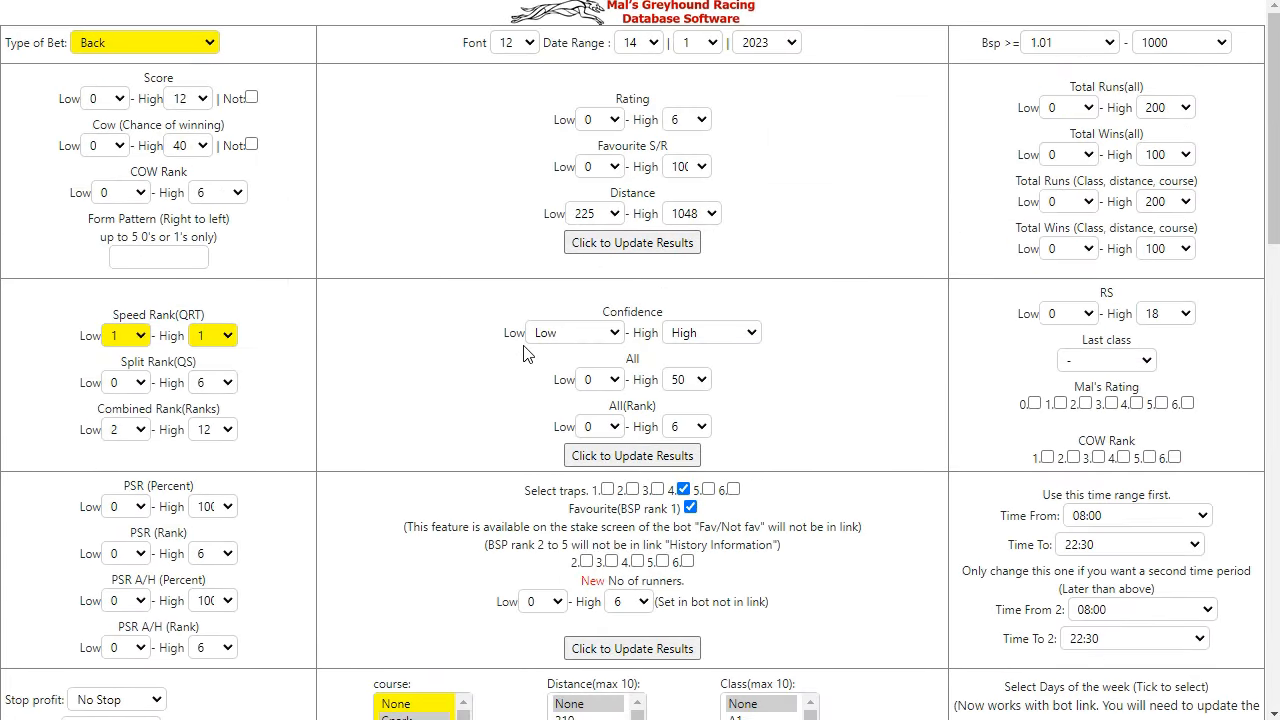
scroll(523, 353, down, 1)
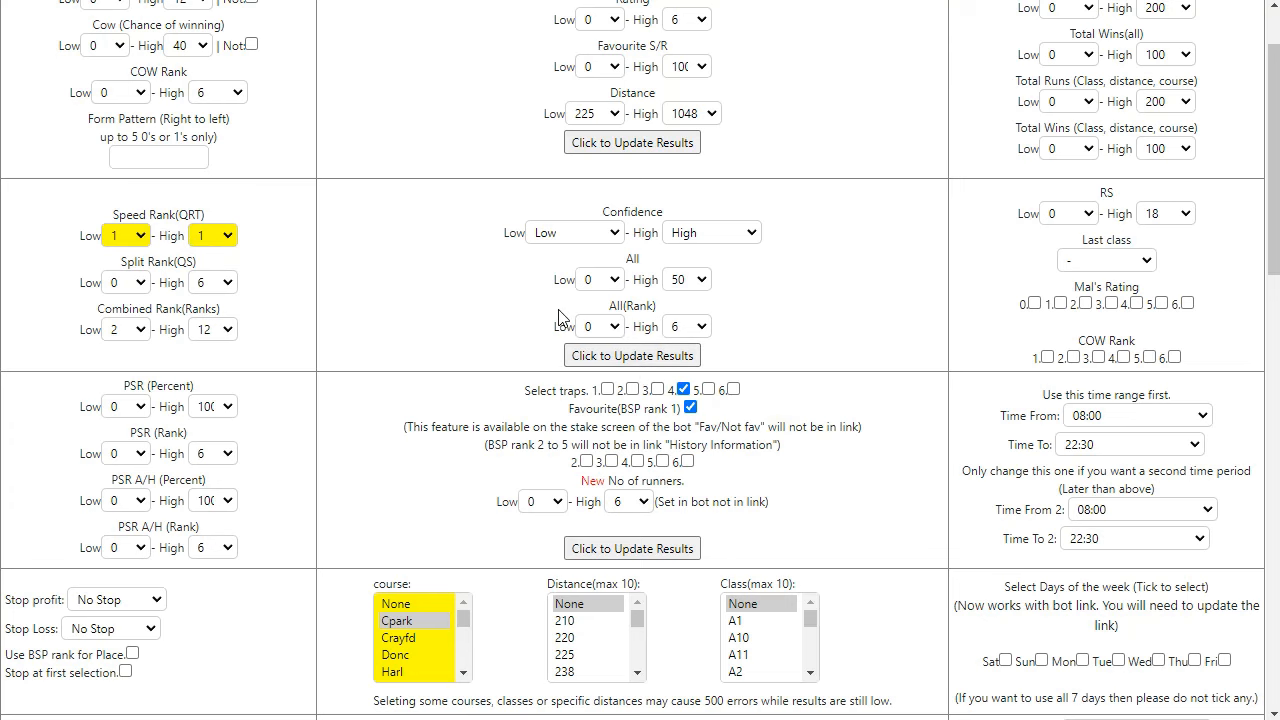
scroll(560, 316, down, 1)
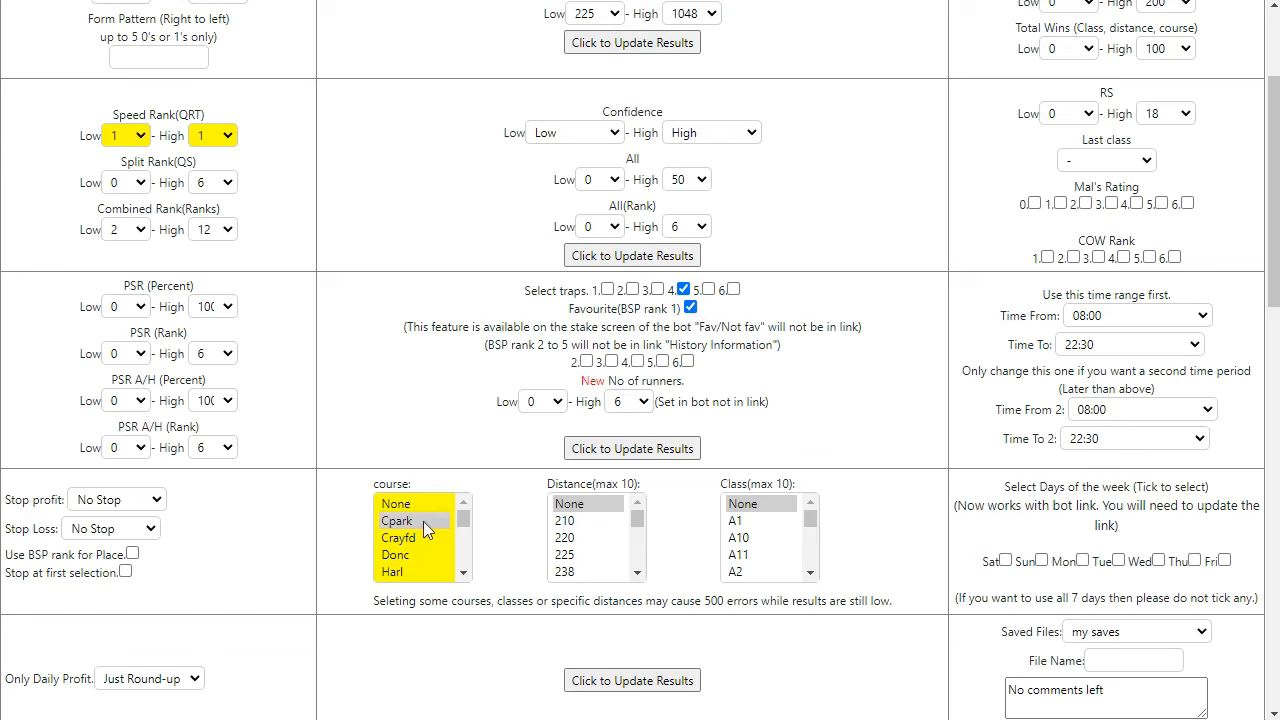
scroll(660, 480, down, 3)
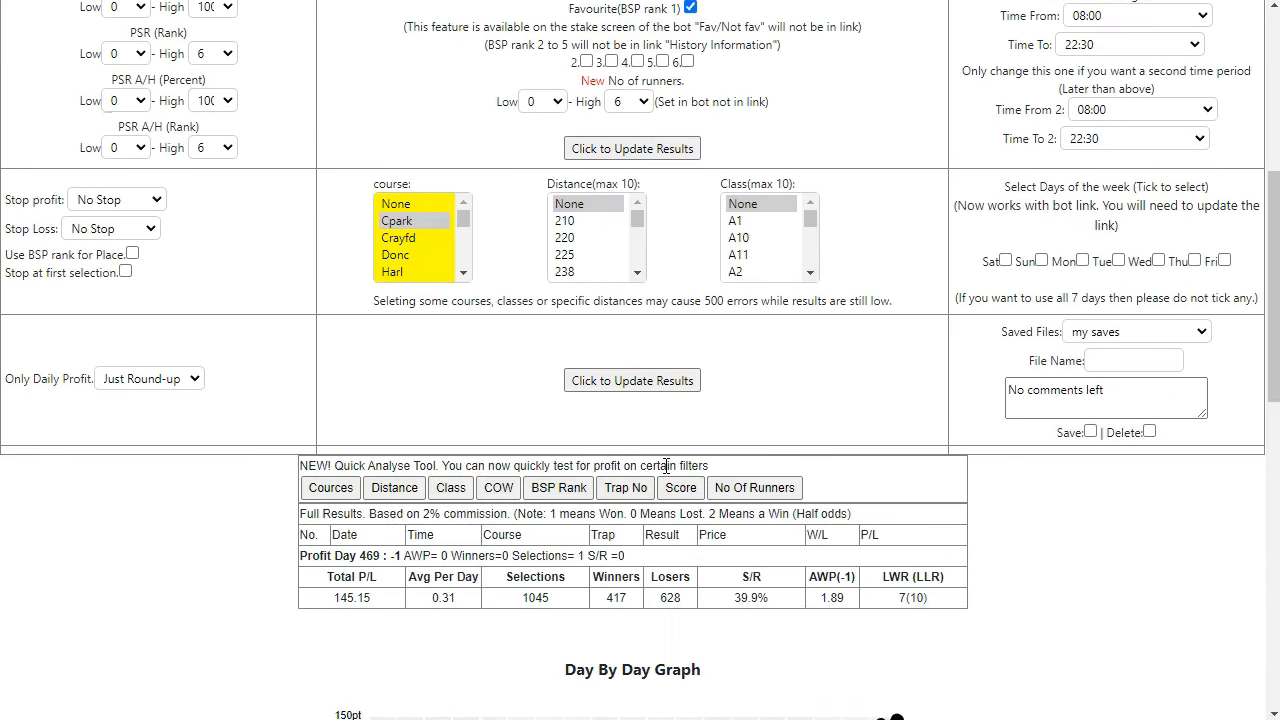
scroll(666, 466, down, 1)
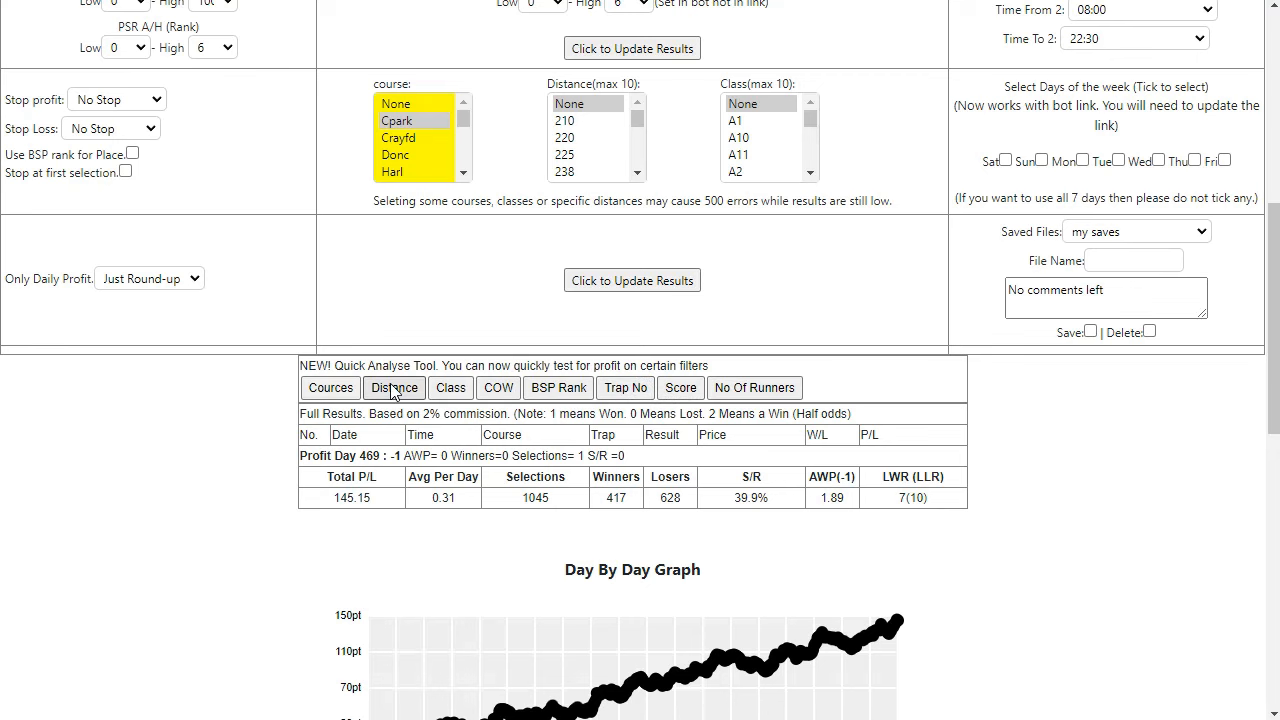
click(748, 390)
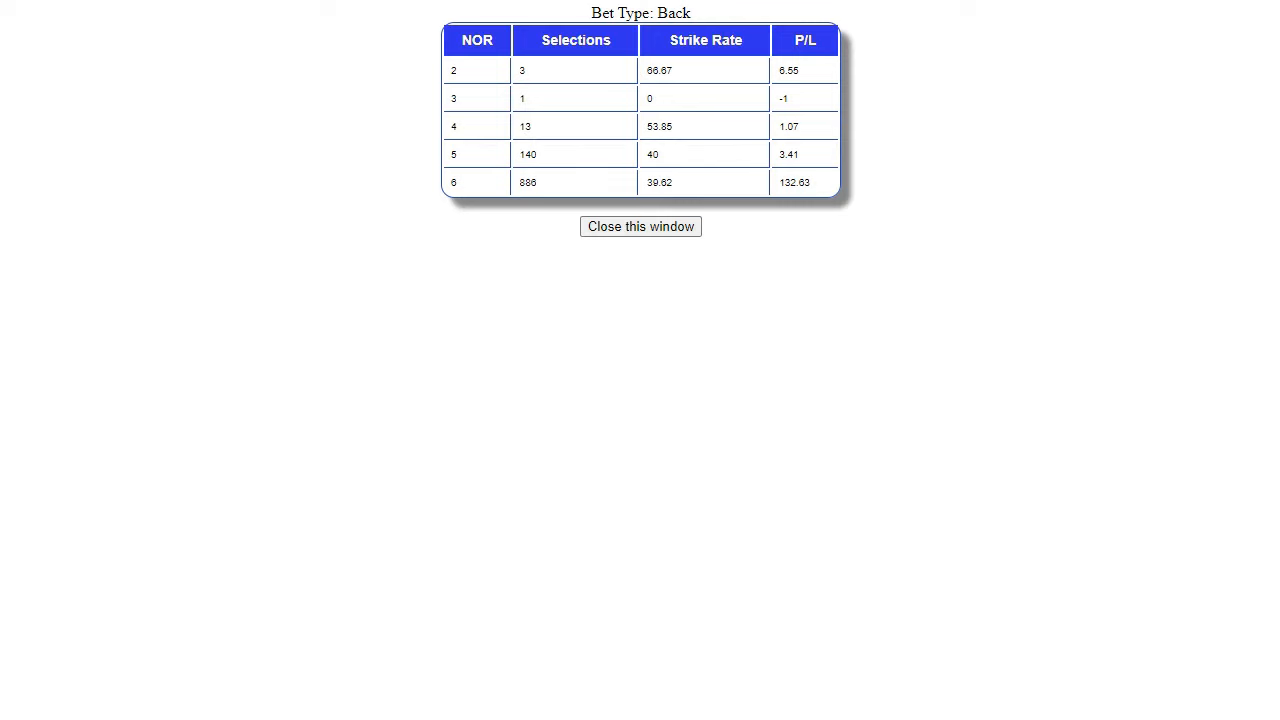
click(640, 226)
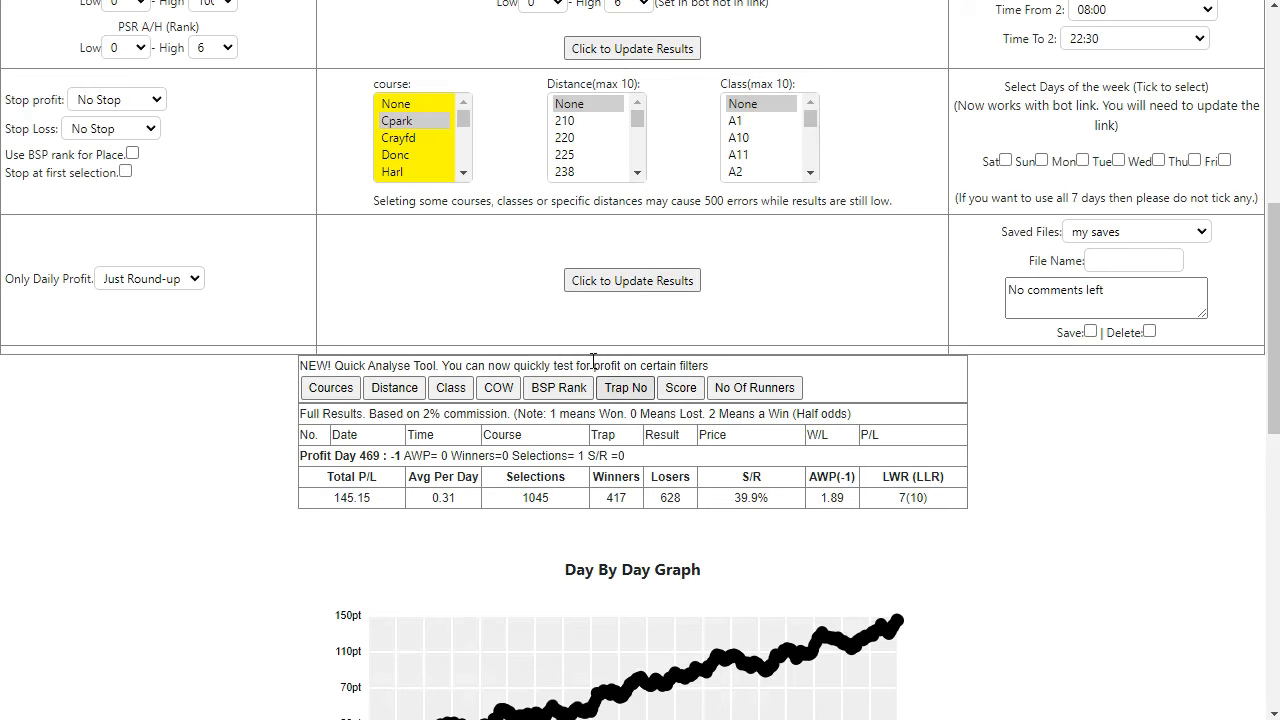
Step: Run the quick analysis by class and by score, comparing strike rate and profit, and close each breakdown
click(433, 388)
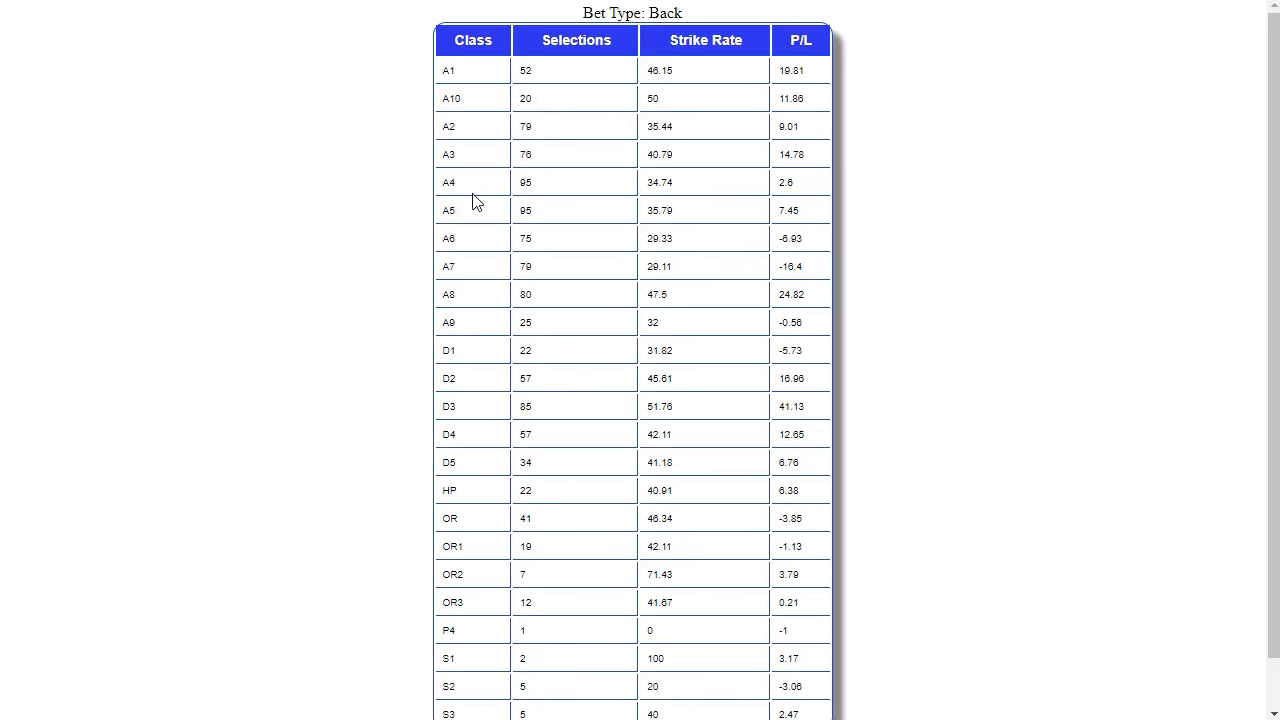
scroll(592, 200, down, 1)
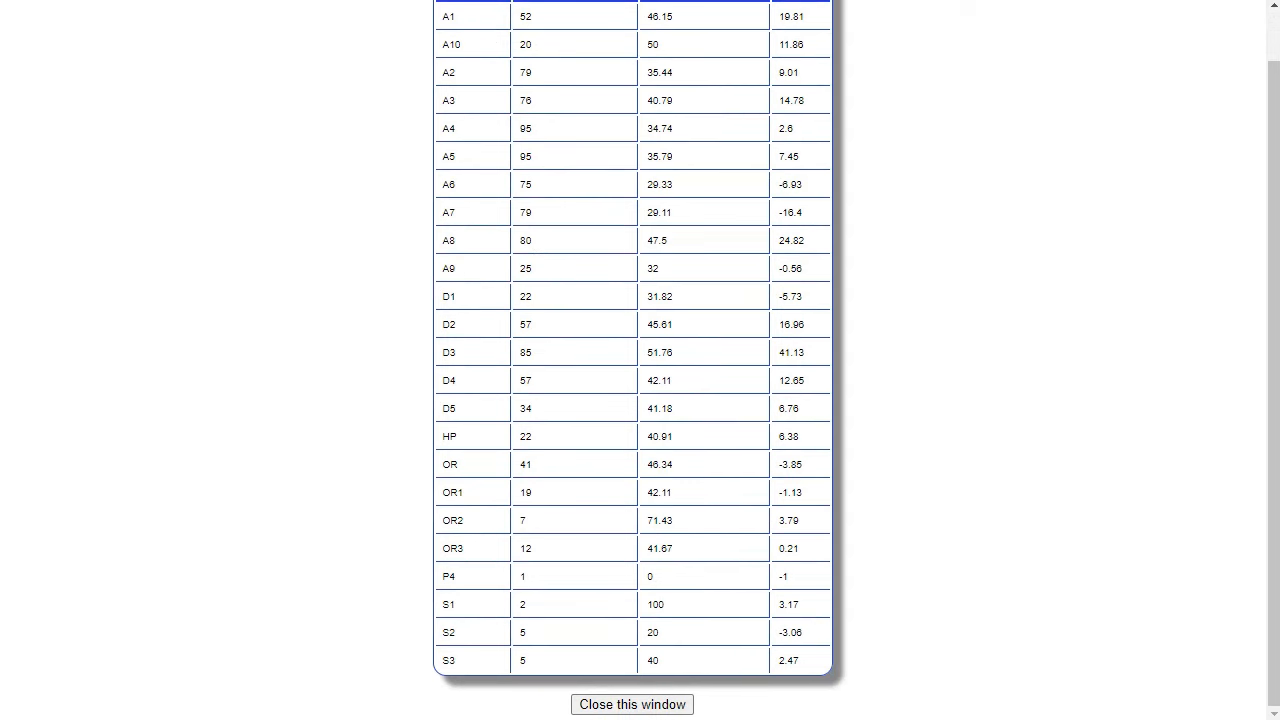
key(ctrl+w)
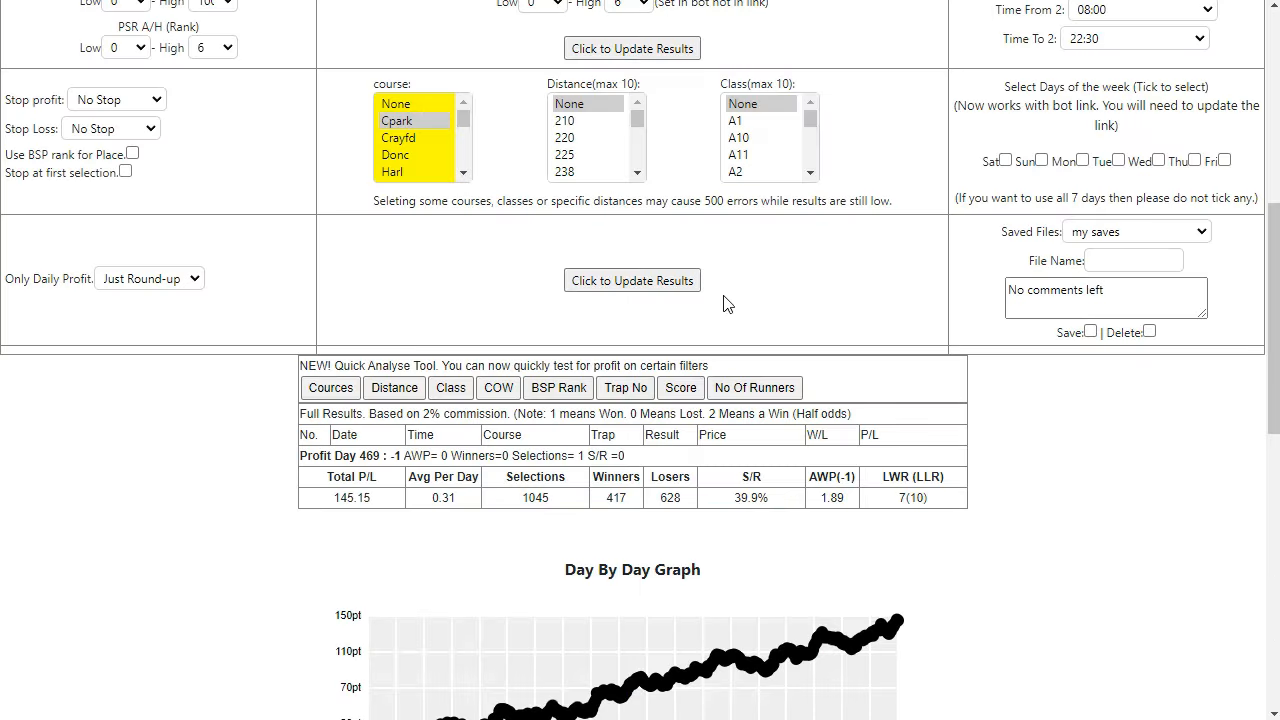
click(680, 388)
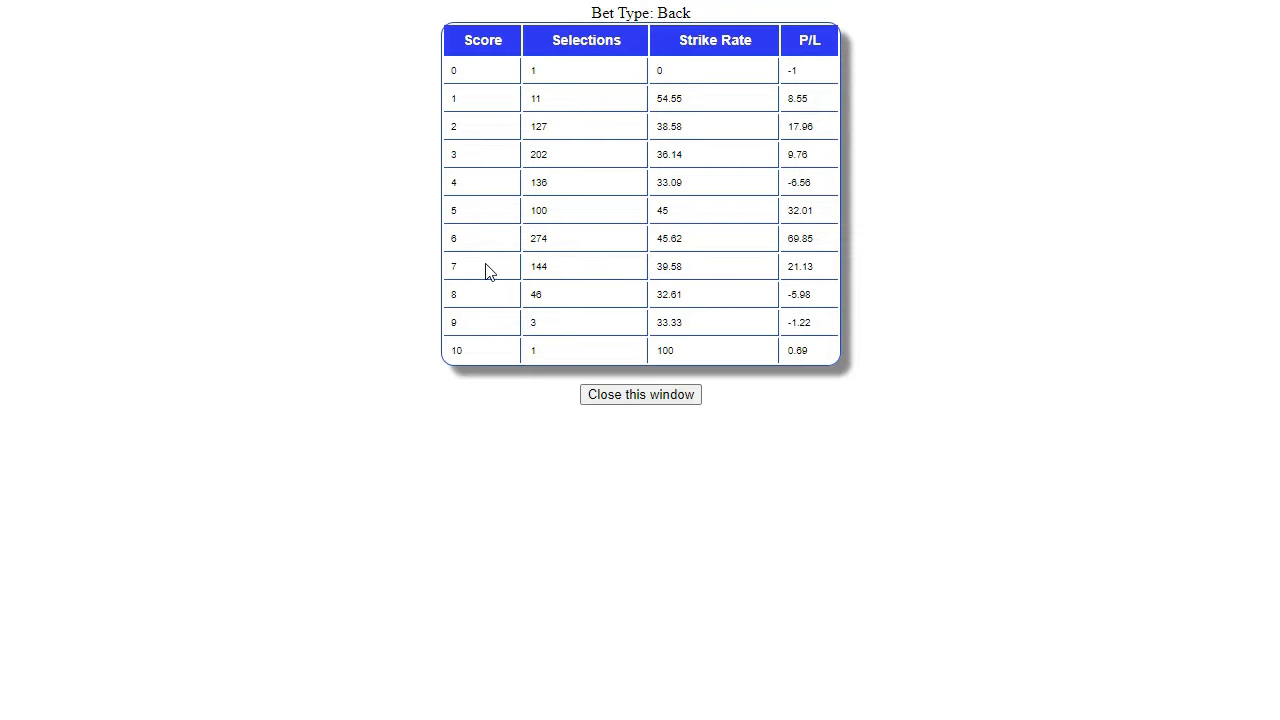
click(316, 1)
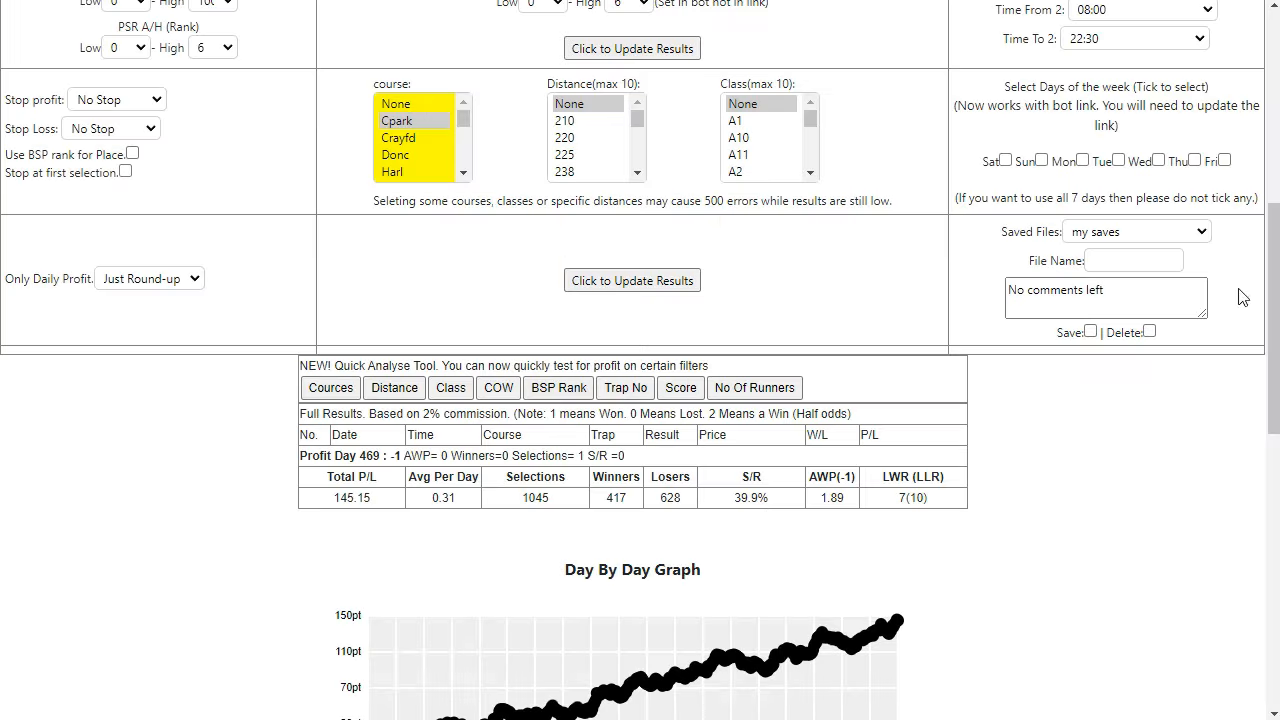
Step: Limit the score range to 1–7, update the results, and review the totals, daily graph and active filters
scroll(1246, 290, up, 6)
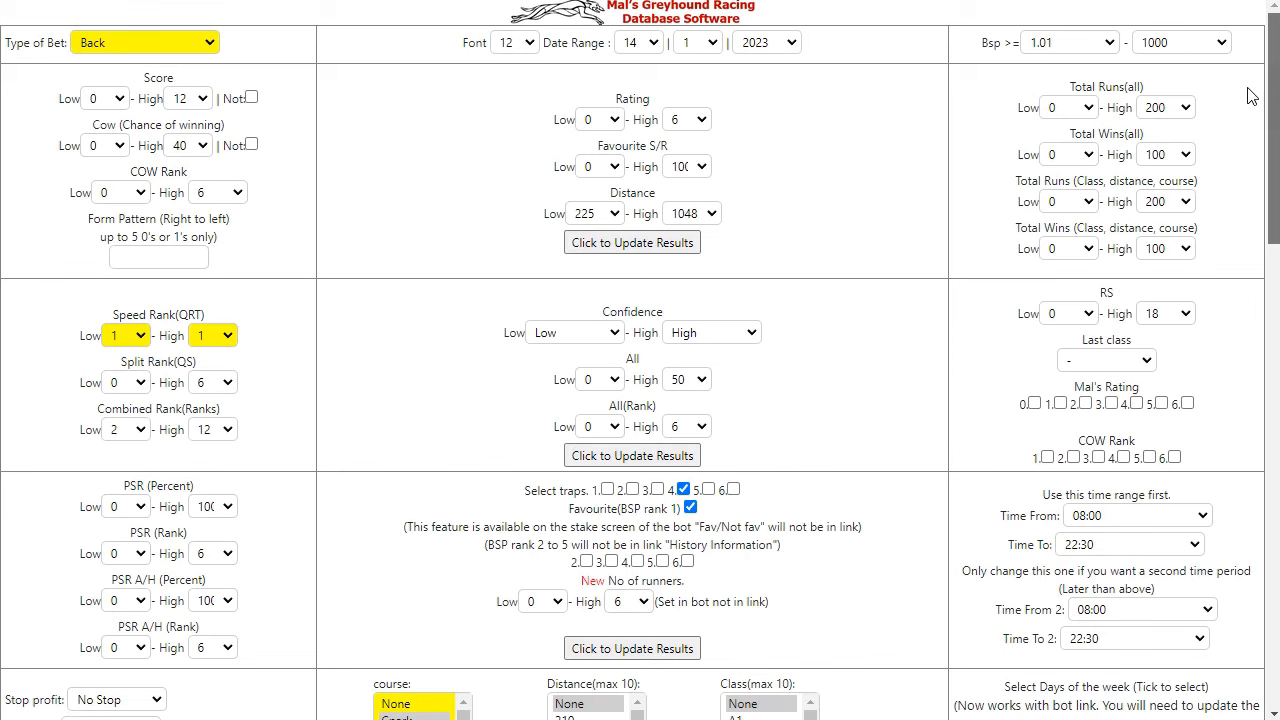
click(118, 104)
click(105, 139)
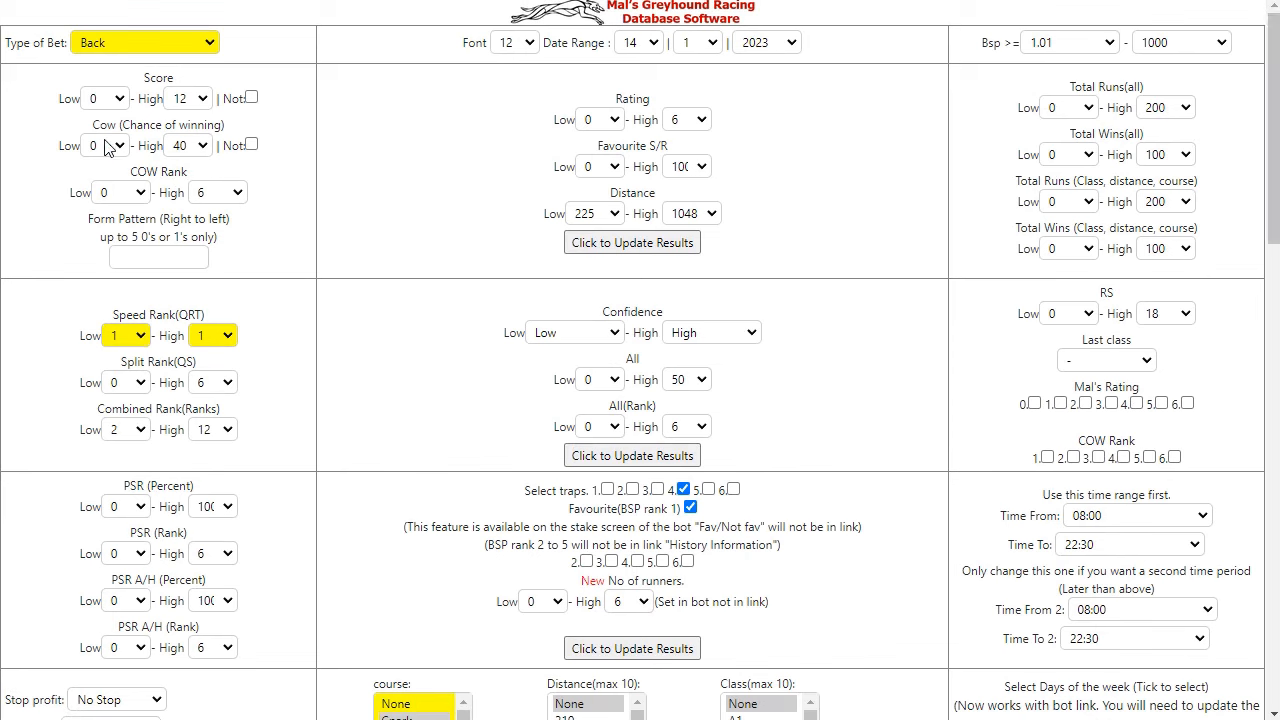
click(188, 98)
click(186, 235)
click(630, 243)
drag(1270, 140, 1275, 383)
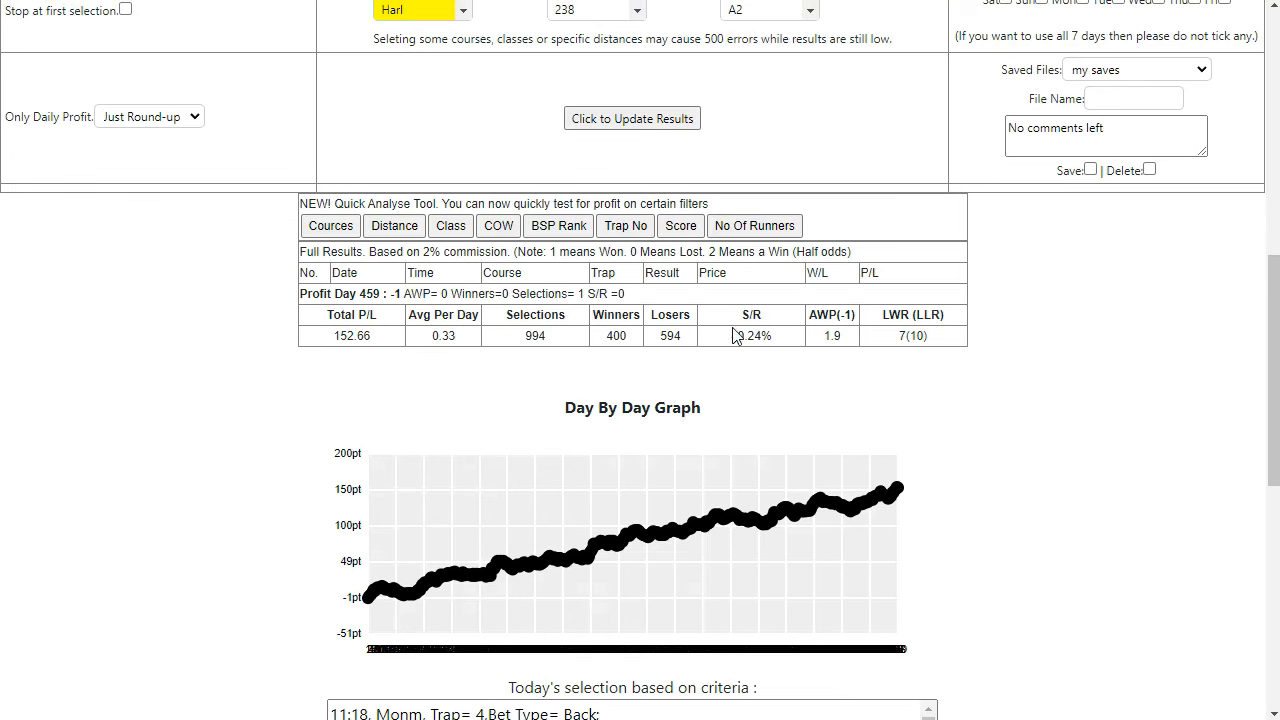
drag(1273, 397, 1273, 260)
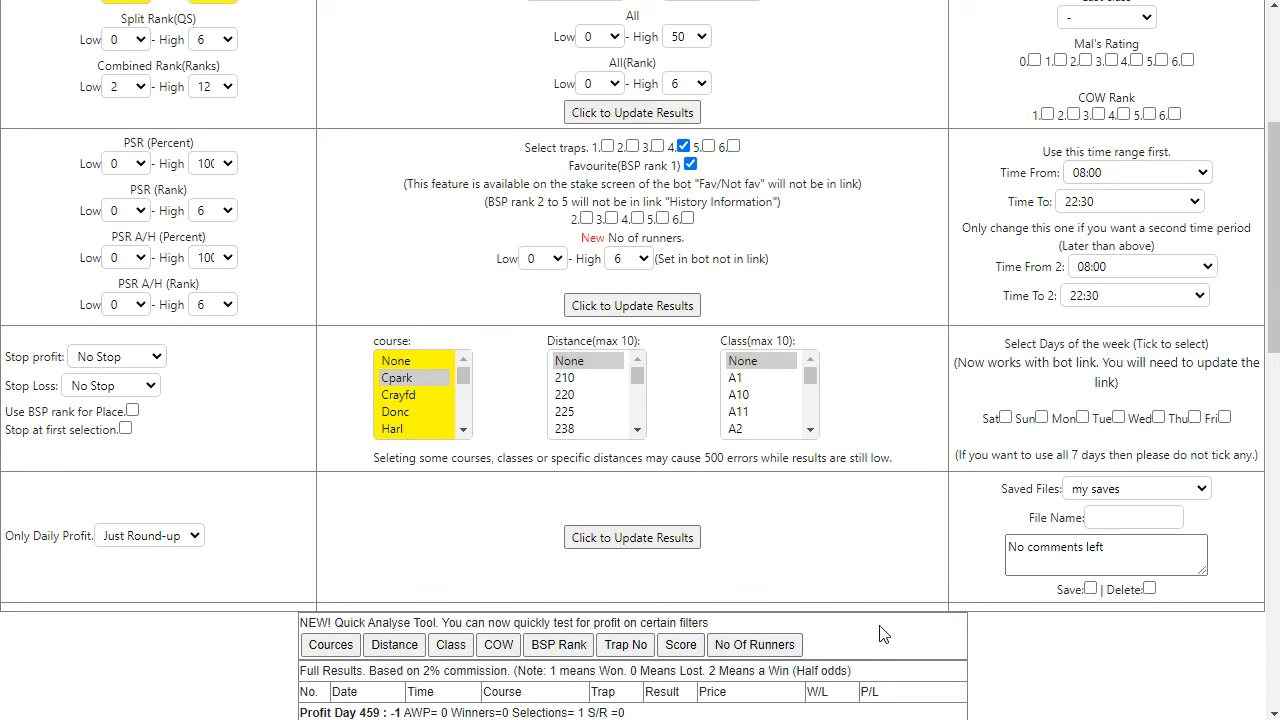
mouse_move(1272, 324)
mouse_down()
mouse_move(1272, 377)
mouse_move(1259, 303)
mouse_up()
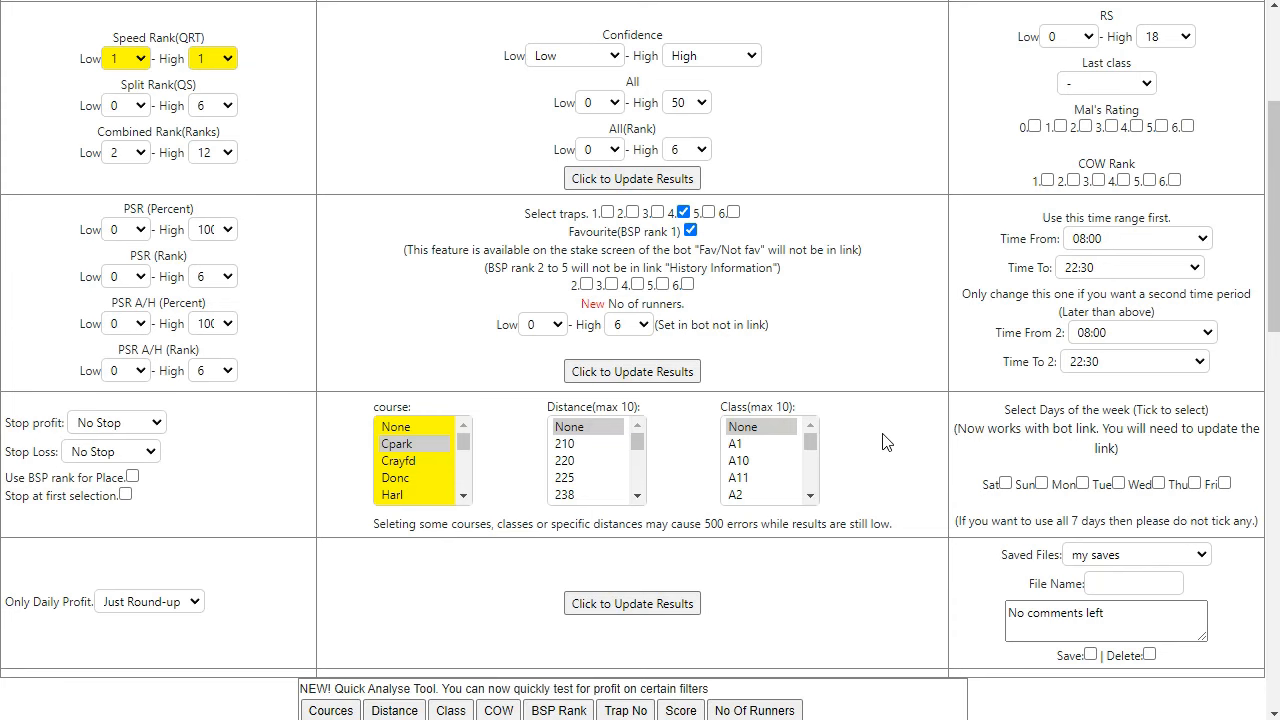
drag(1272, 260, 1233, 400)
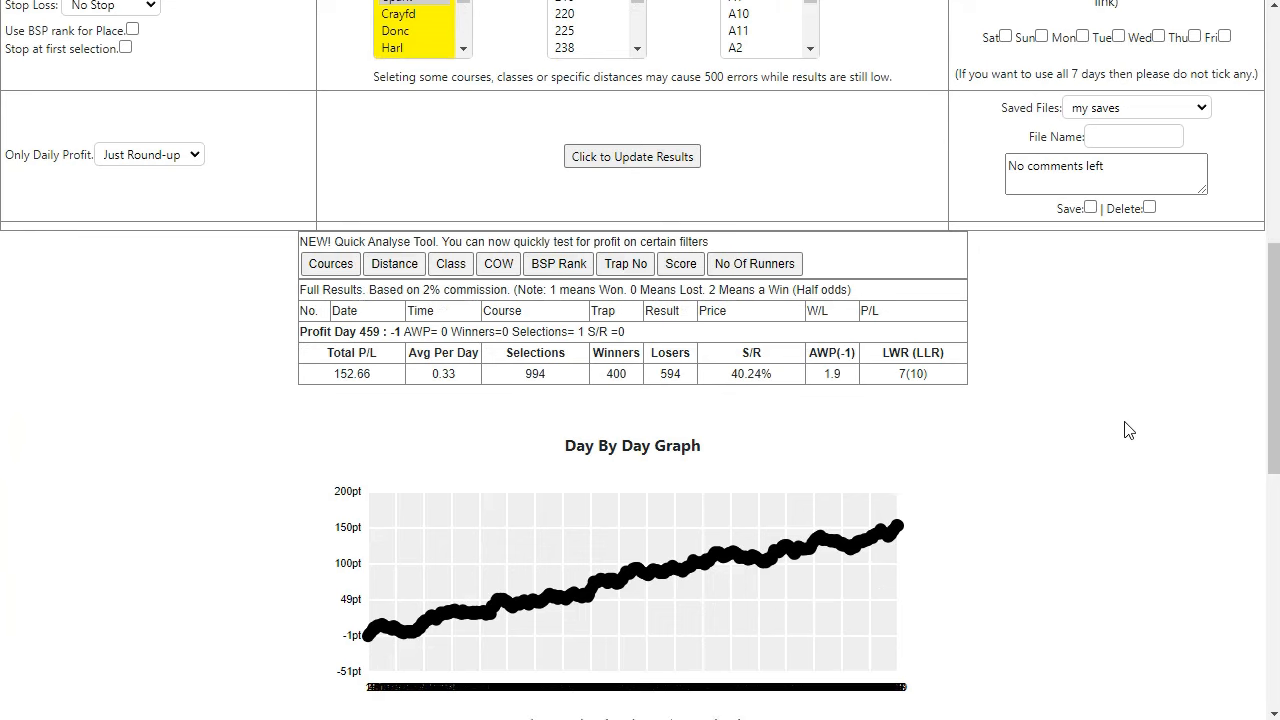